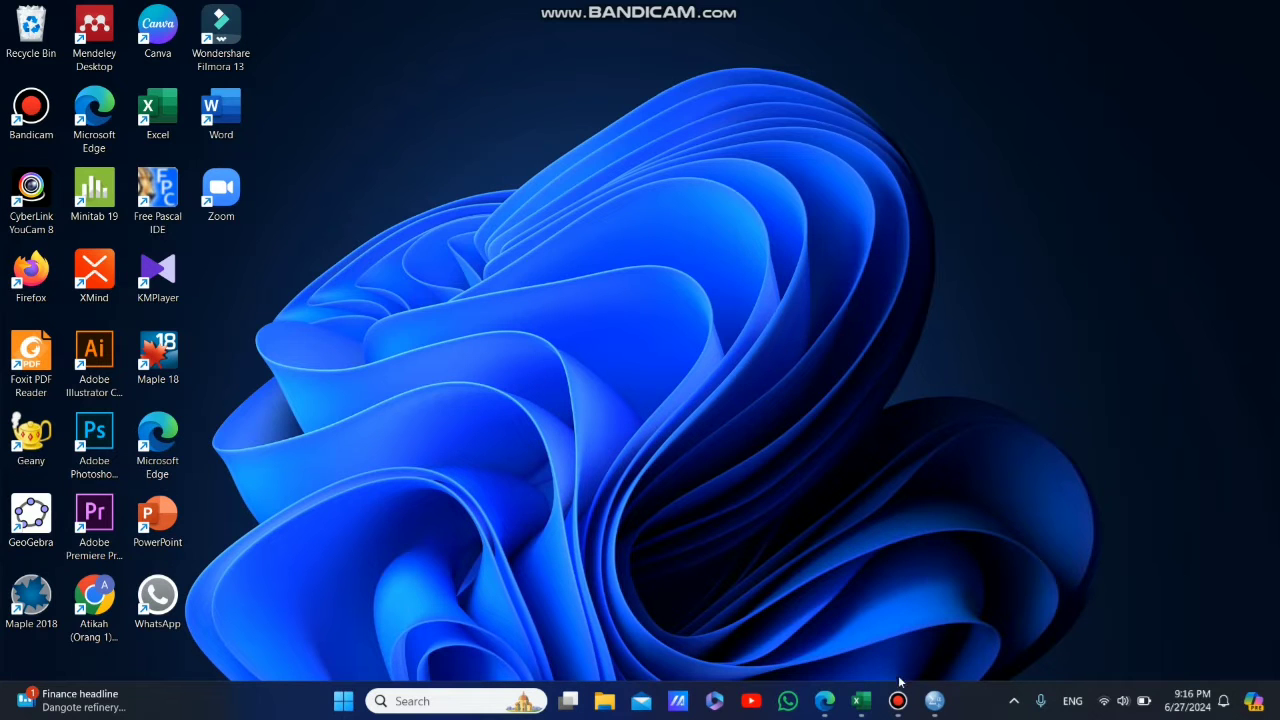
Step: Switch to the Data Analisis Jalur workbook in Excel and arrange it side by side with analisis jalur.pdf
left_click(862, 701)
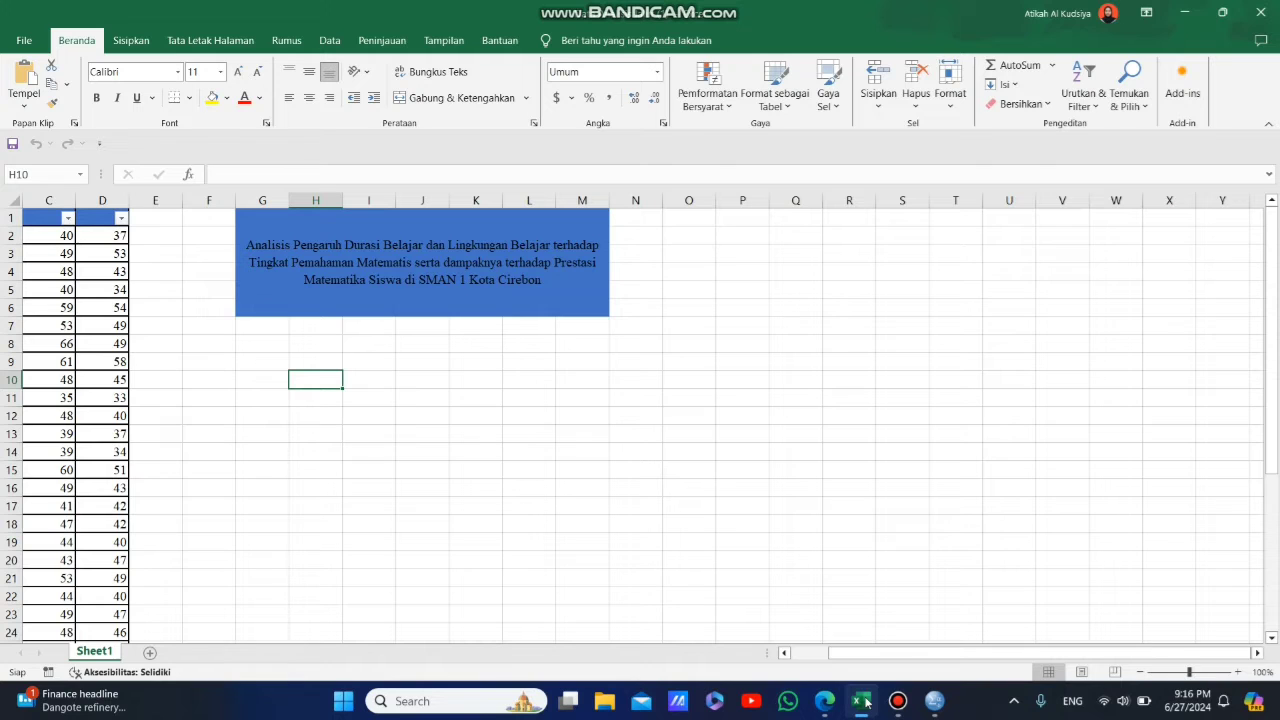
left_click_drag(835, 653, 795, 652)
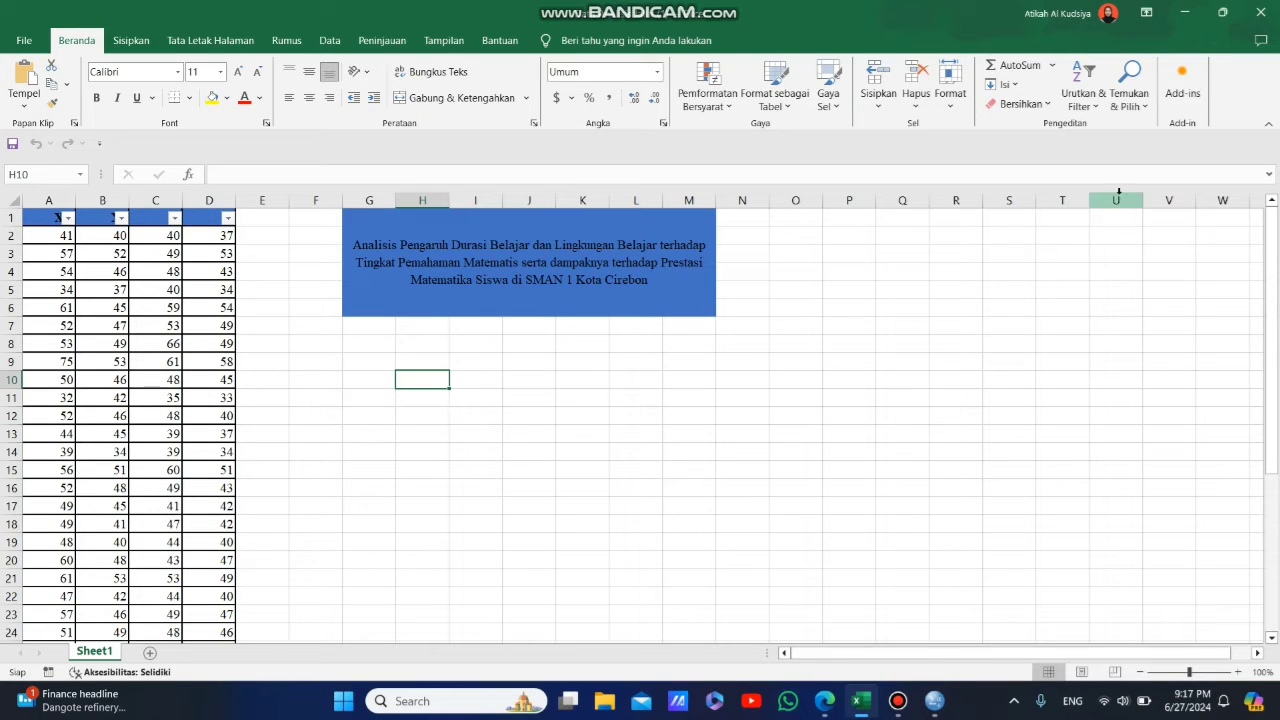
mouse_move(1224, 22)
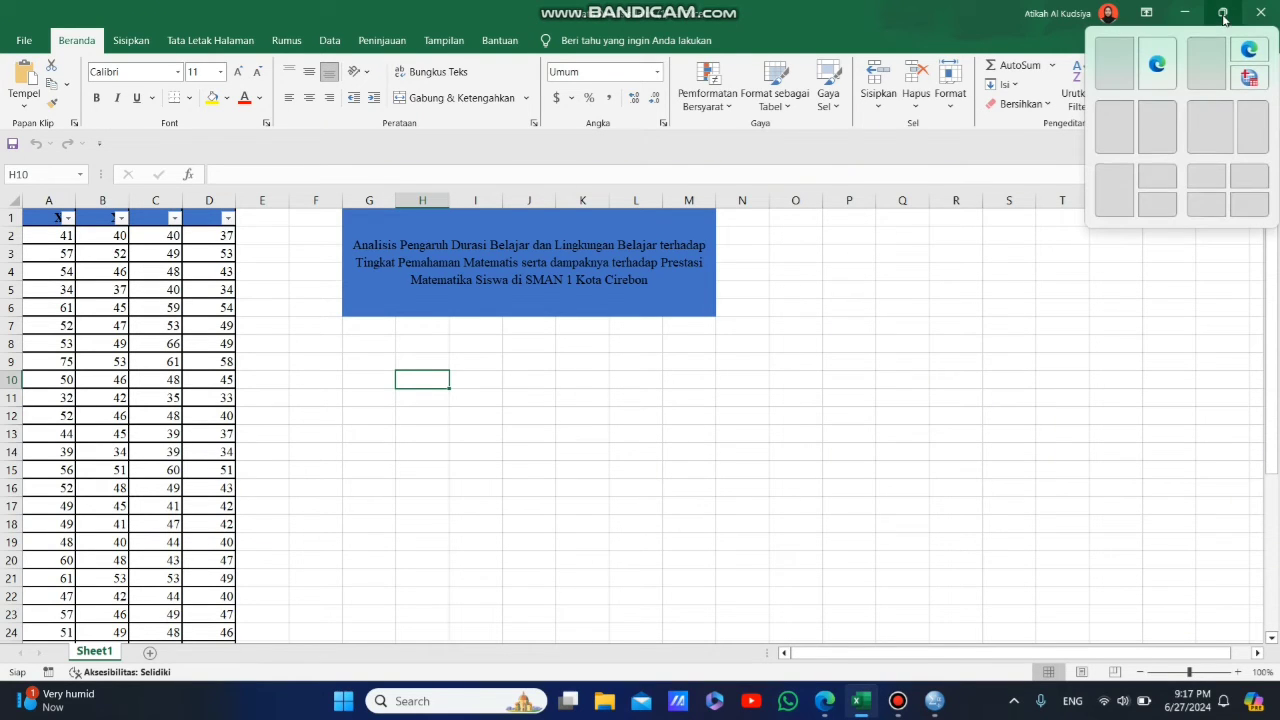
left_click(1107, 129)
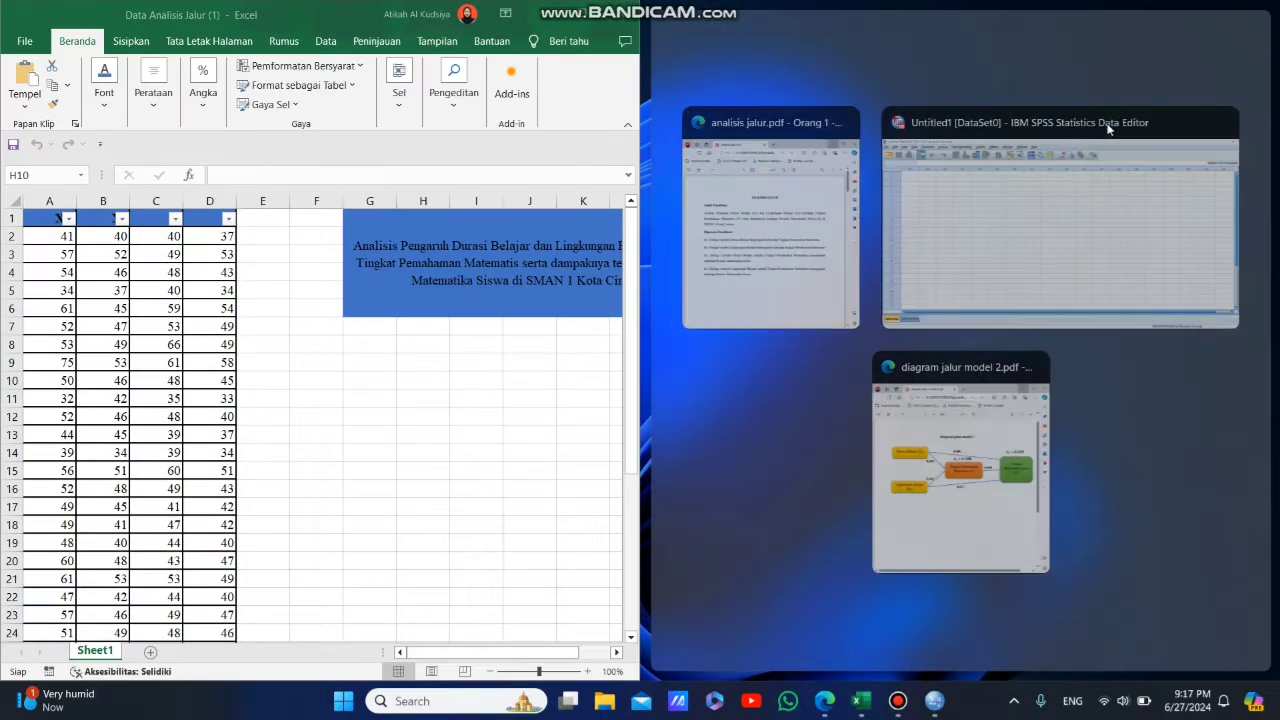
left_click(785, 250)
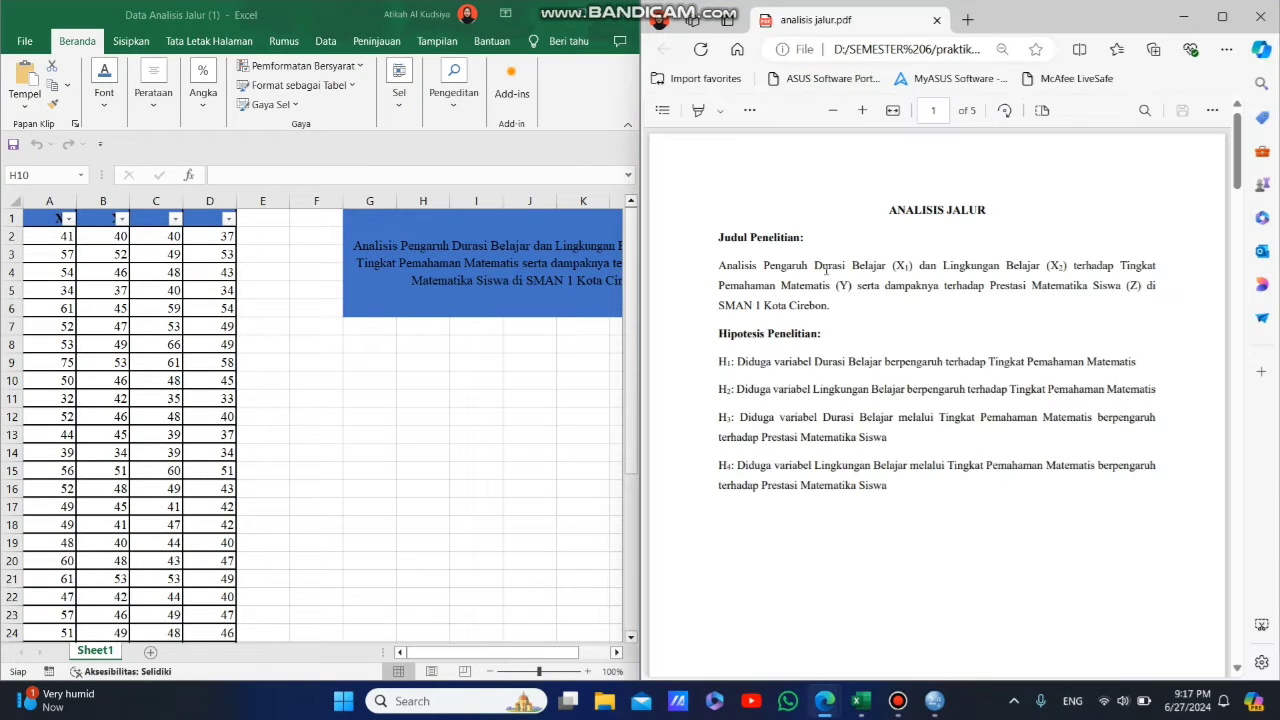
left_click(553, 652)
left_click_drag(570, 656, 604, 656)
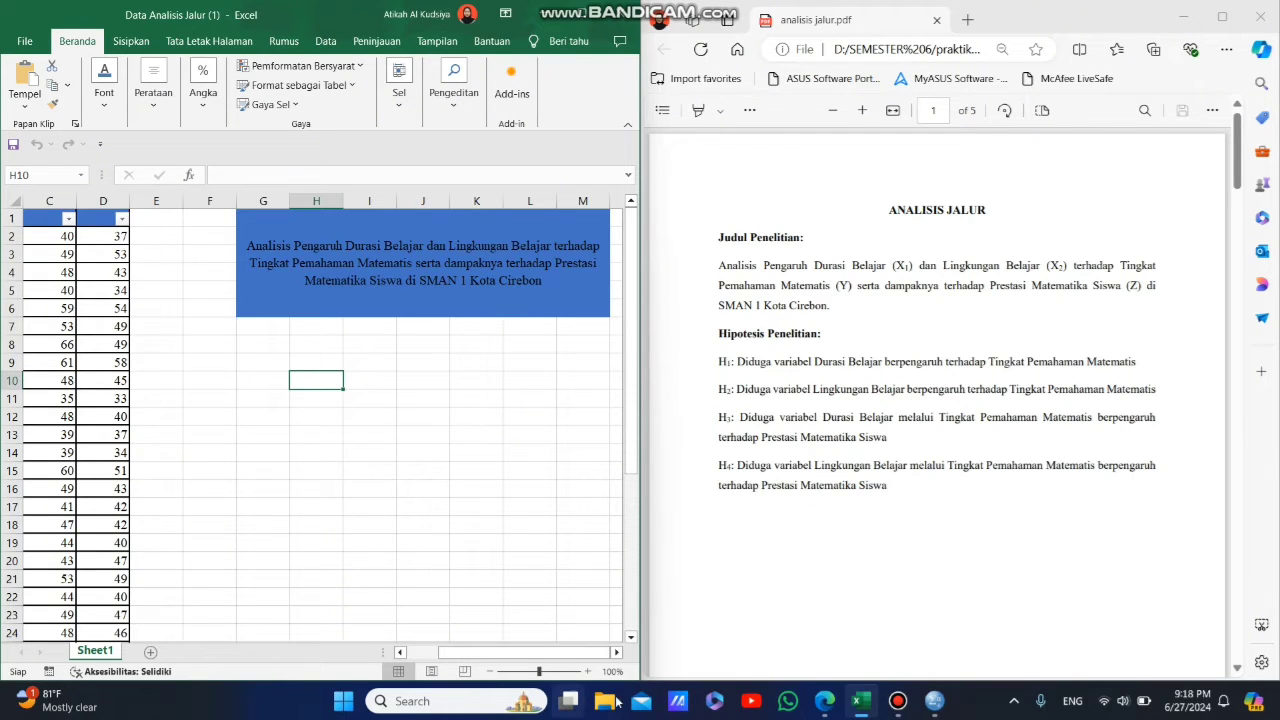
Step: Switch to the SPSS Data Editor and define four variables named X1, X2, Y and Z in Variable View
left_click(938, 704)
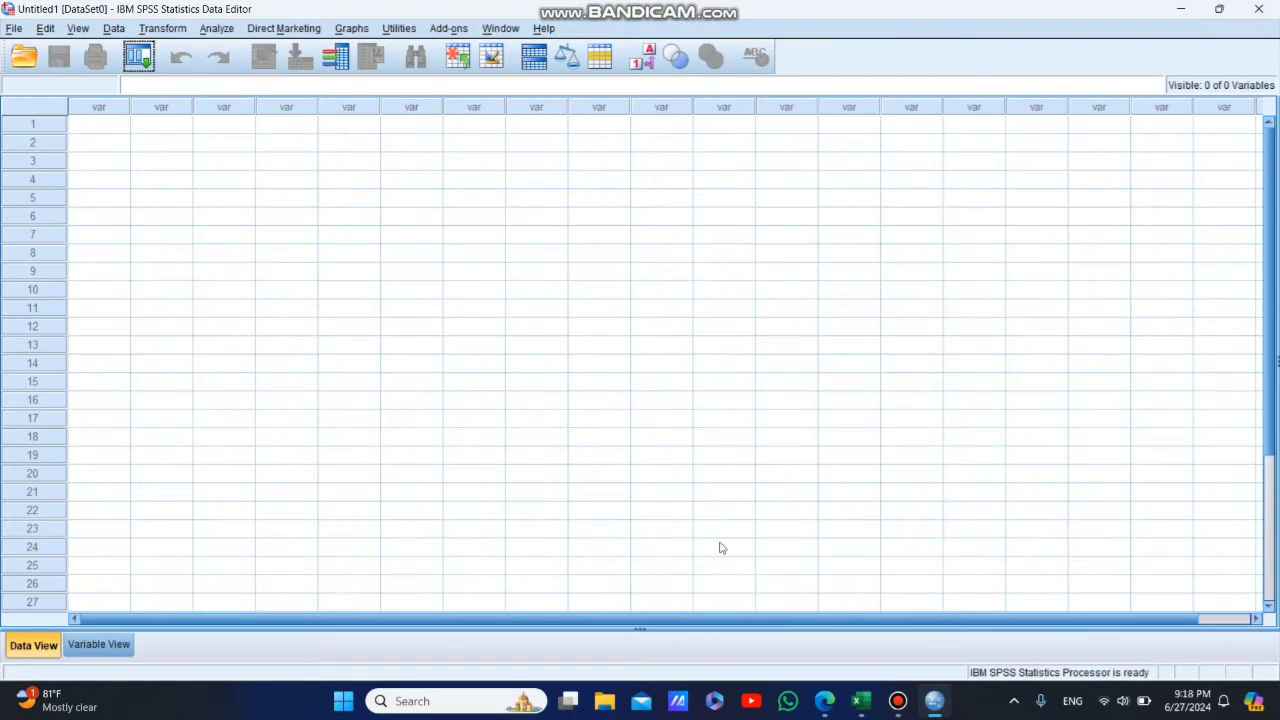
left_click(118, 648)
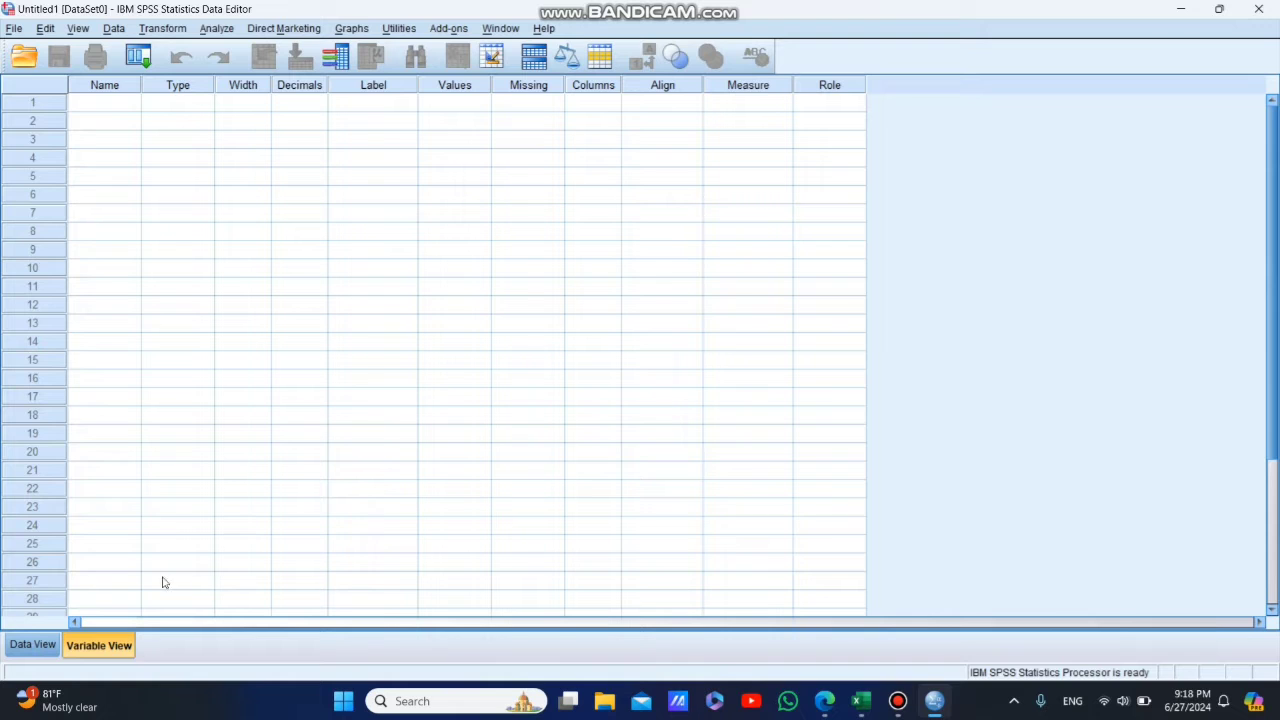
left_click(120, 105)
type("X1")
left_click(116, 120)
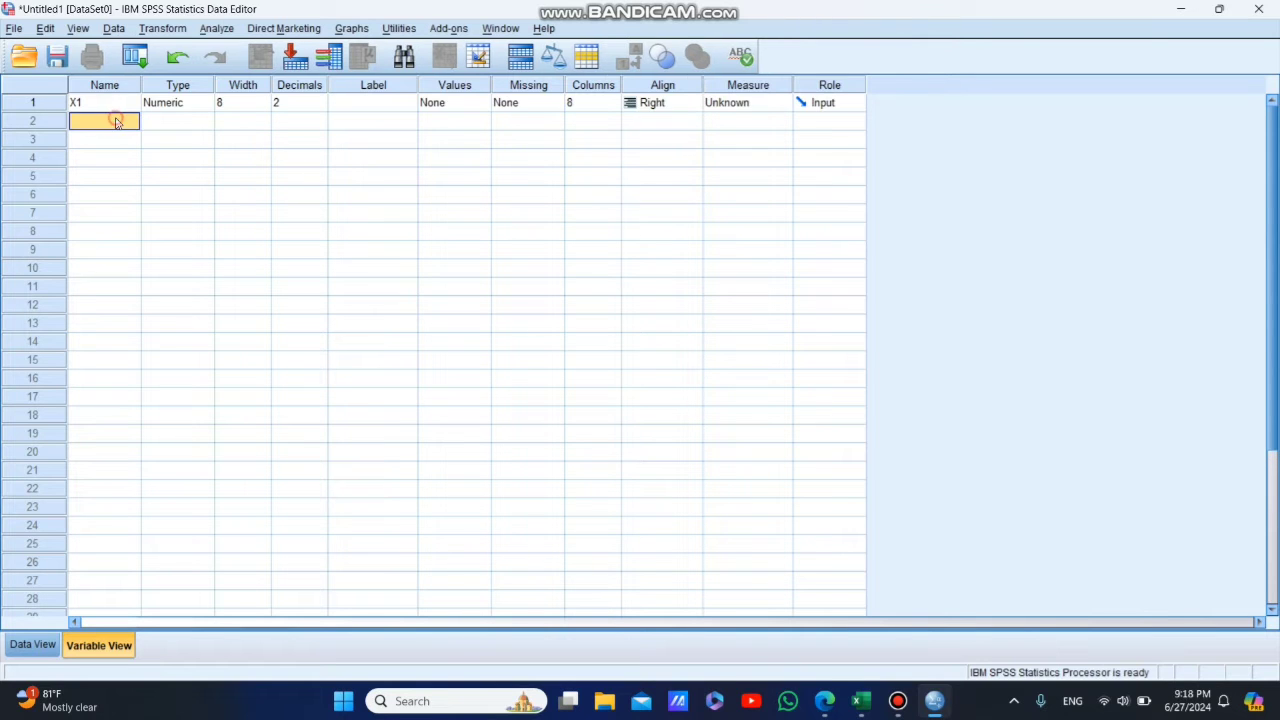
type("X2")
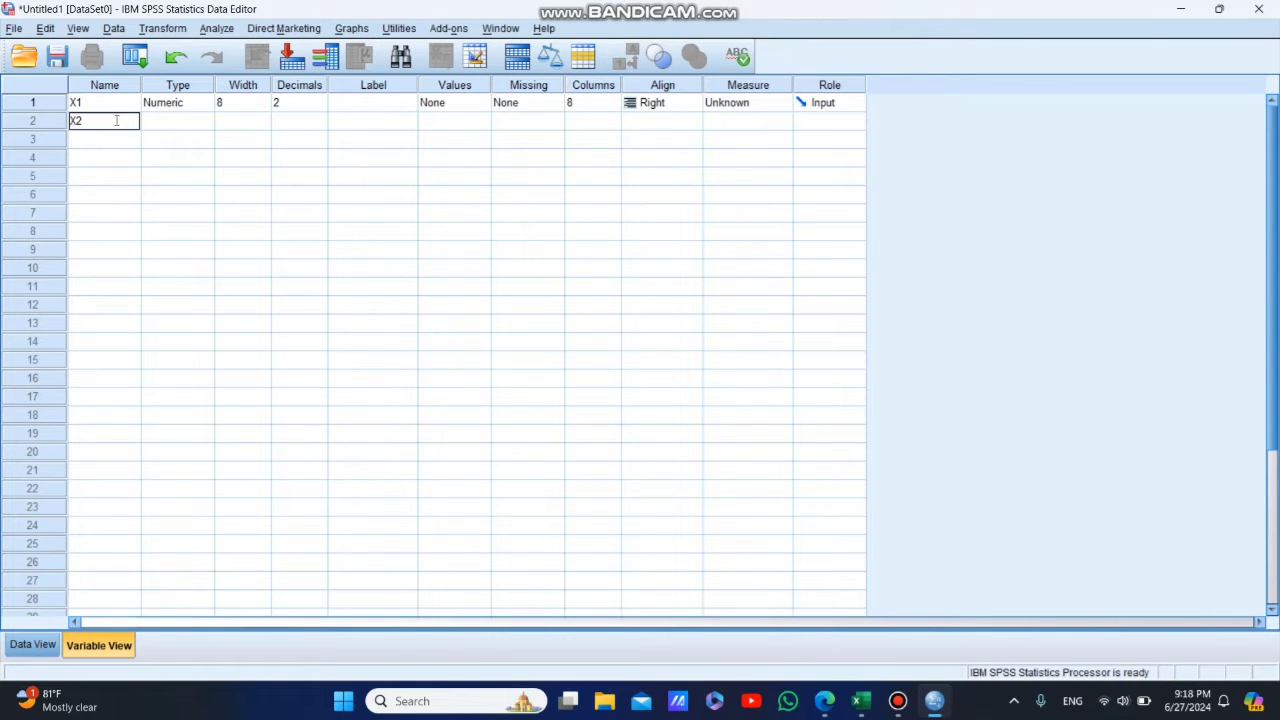
left_click(113, 142)
type("Y")
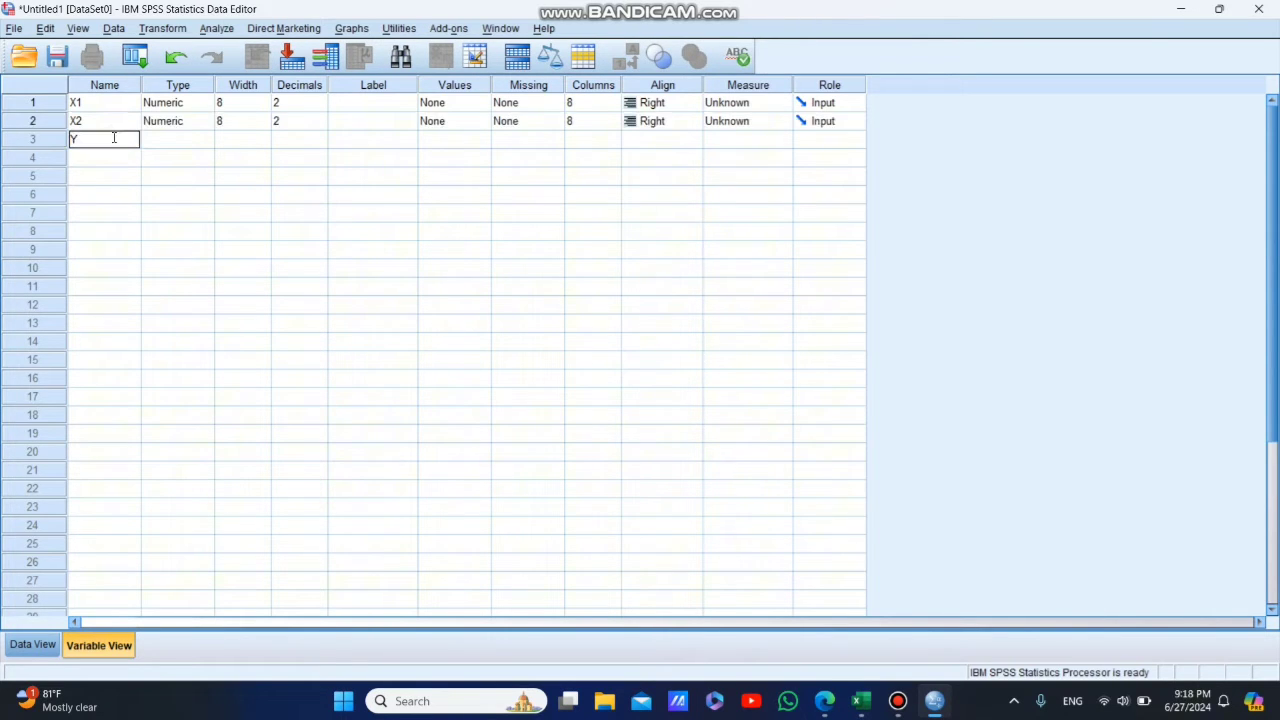
left_click(107, 160)
type("Z")
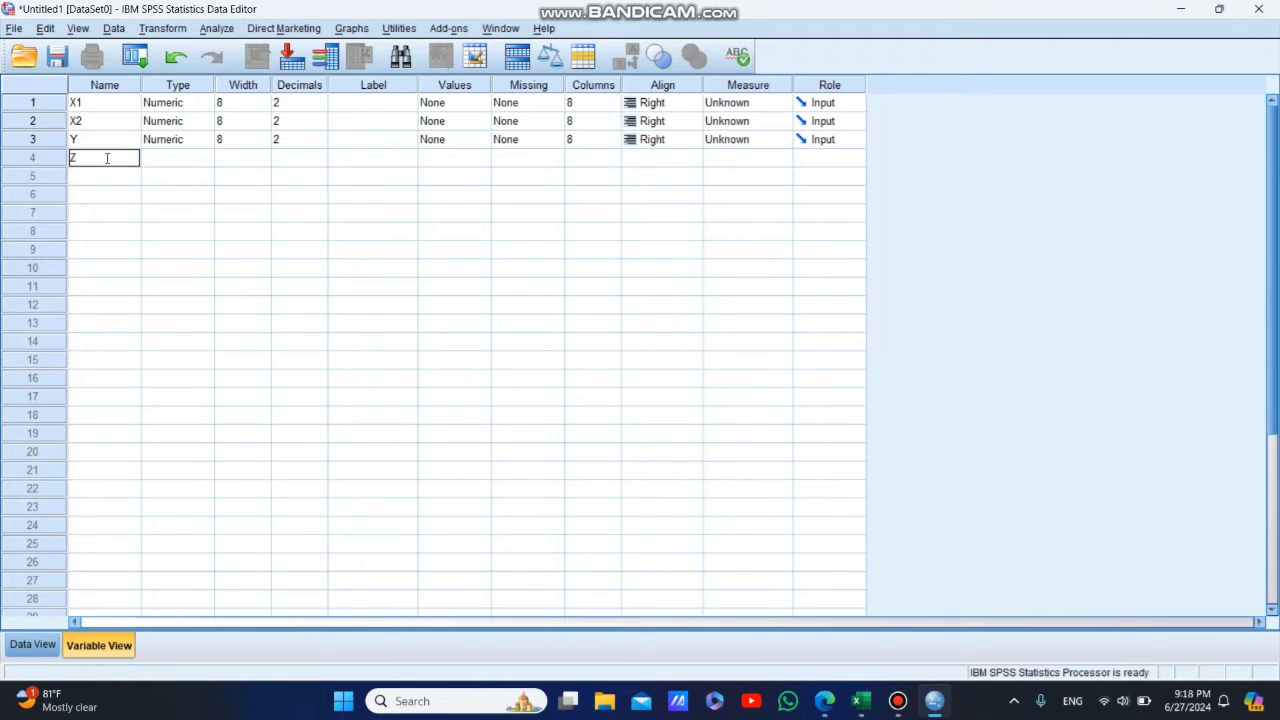
Step: Set the decimals of variables X1, X2, Y and Z to 0
left_click(295, 103)
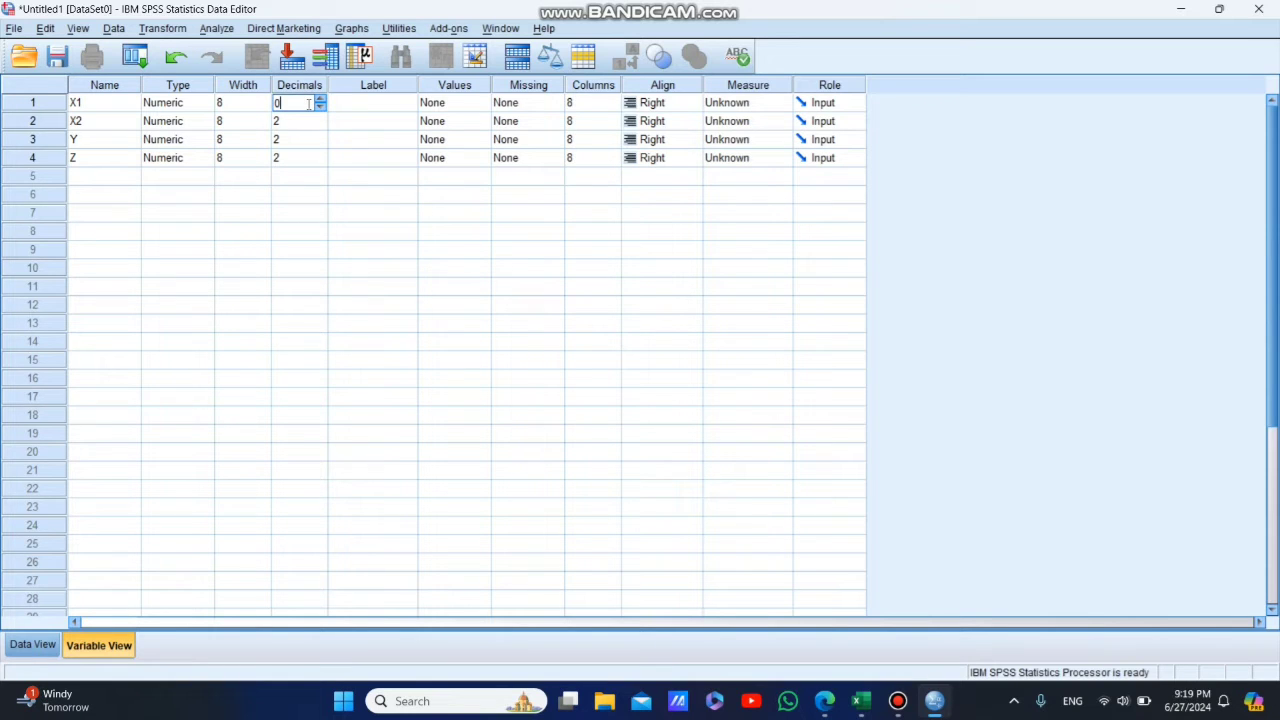
key("Return")
left_click(296, 120)
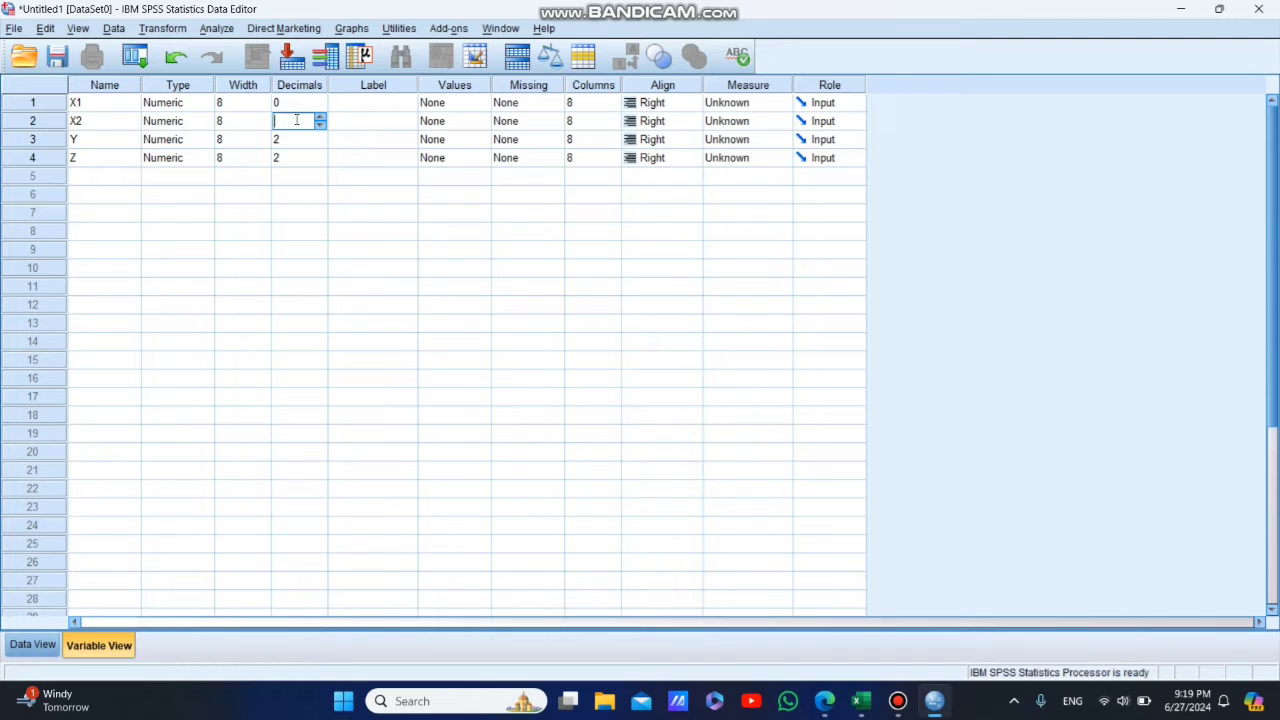
key("Return")
double_click(294, 141)
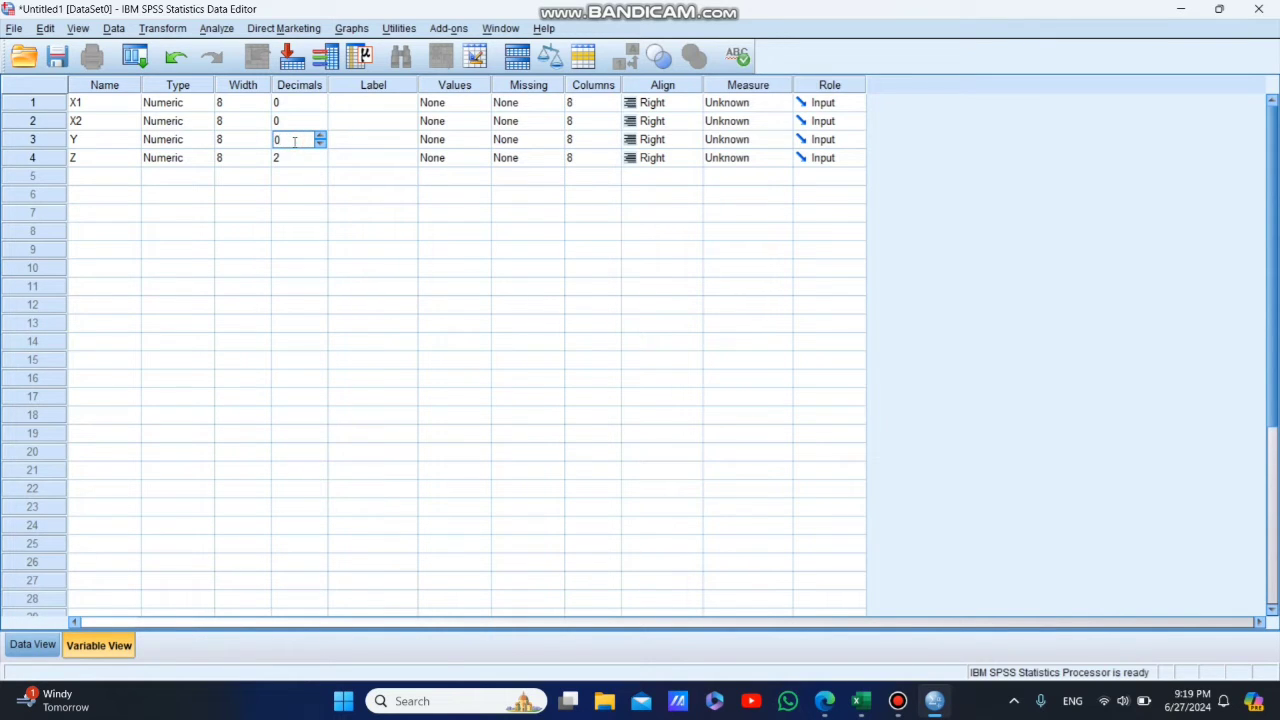
type("0")
left_click(294, 160)
double_click(298, 158)
key("BackSpace")
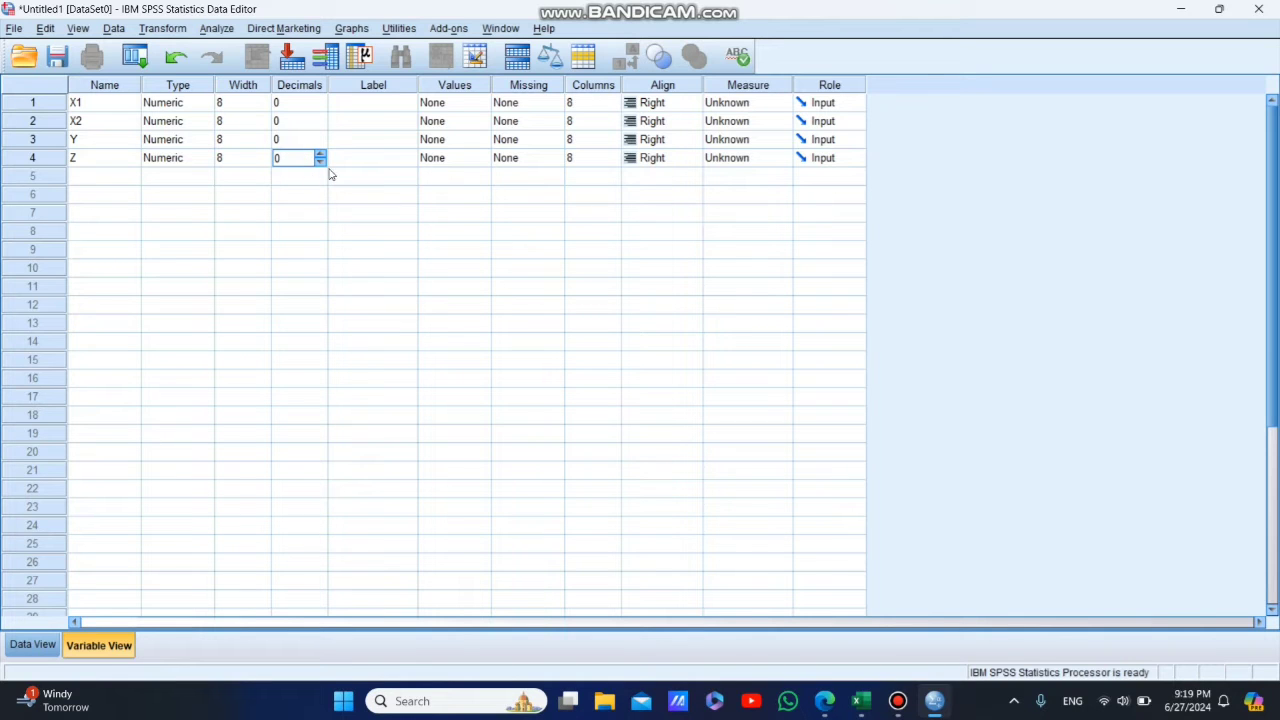
Step: Arrange the SPSS Data Editor side by side with analisis jalur.pdf, with the label cell of X1 selected
left_click(376, 107)
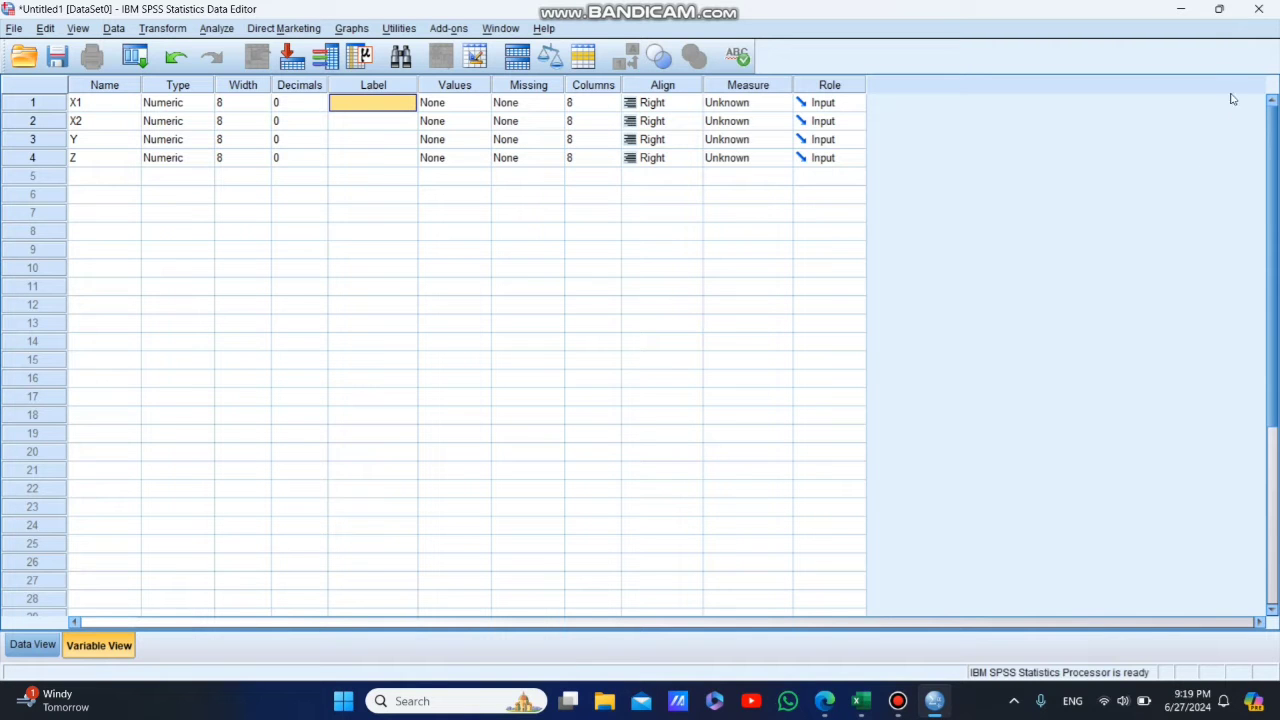
left_click(1220, 12)
mouse_move(903, 12)
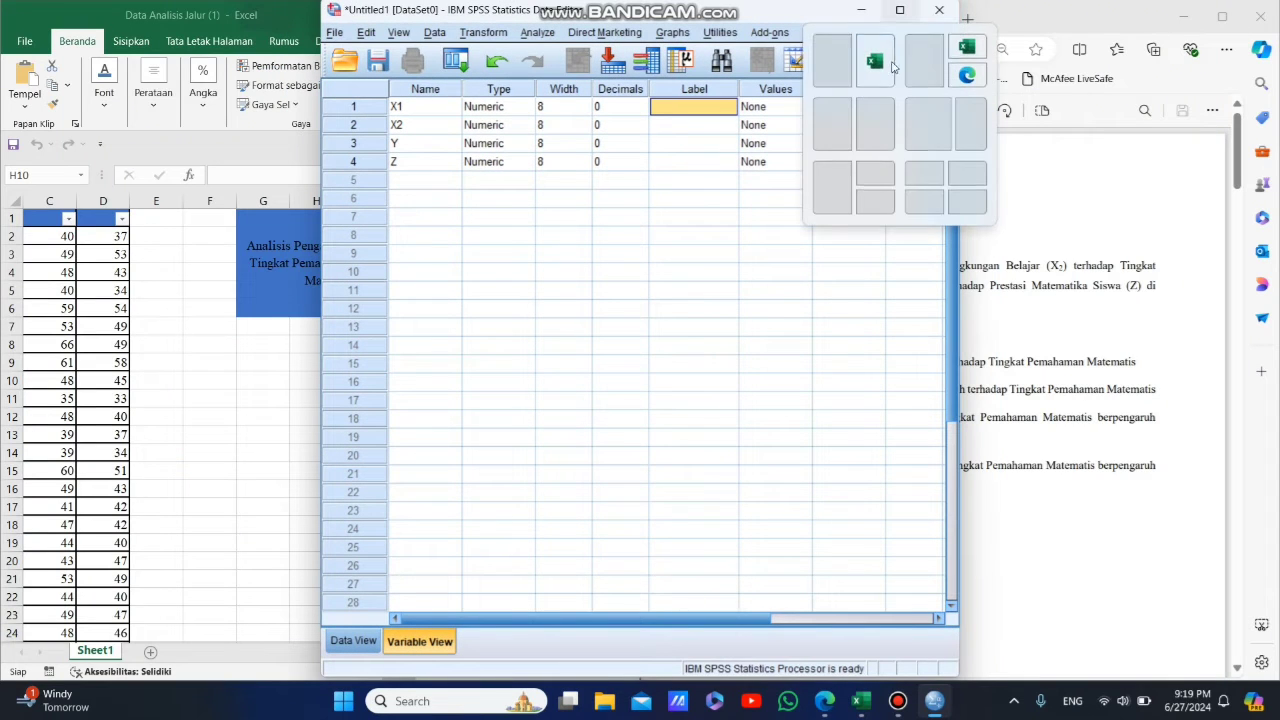
left_click(834, 140)
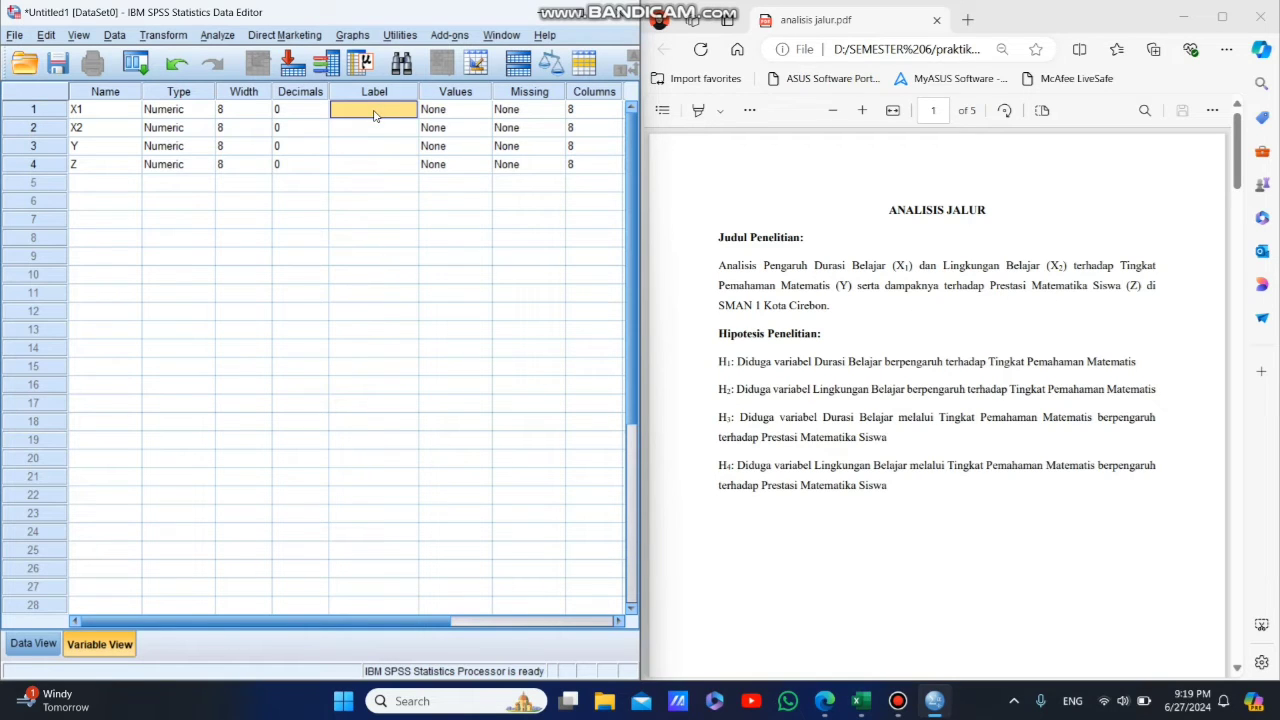
Step: Label variable X1 as "Durasi Belajar" and X2 as "Lingkungan Belajar"
type("Durasi Belajar")
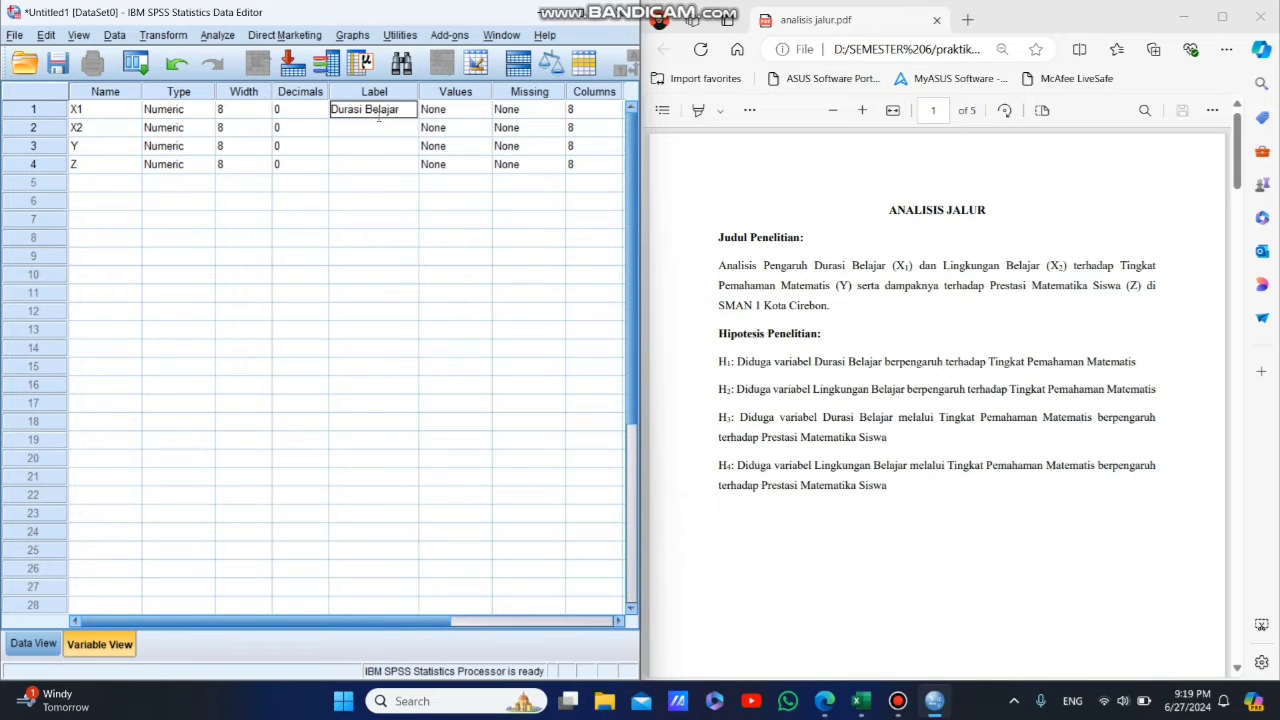
left_click(379, 121)
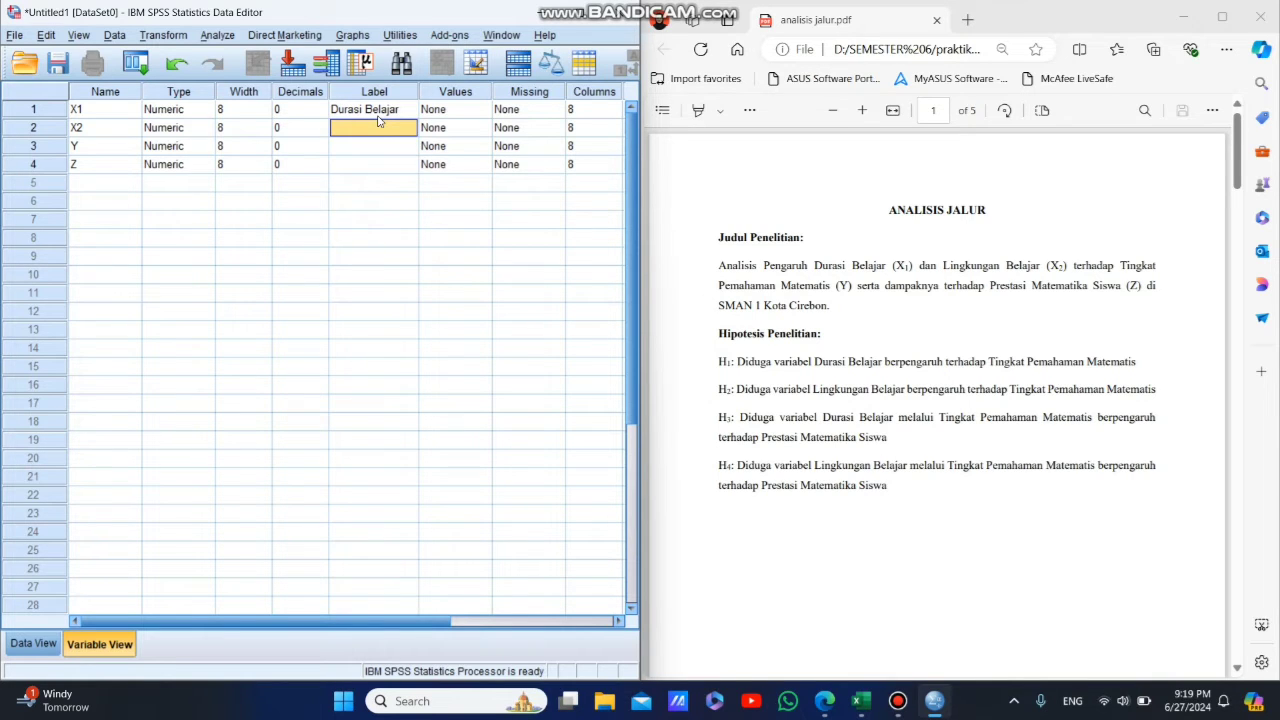
type("Lingku")
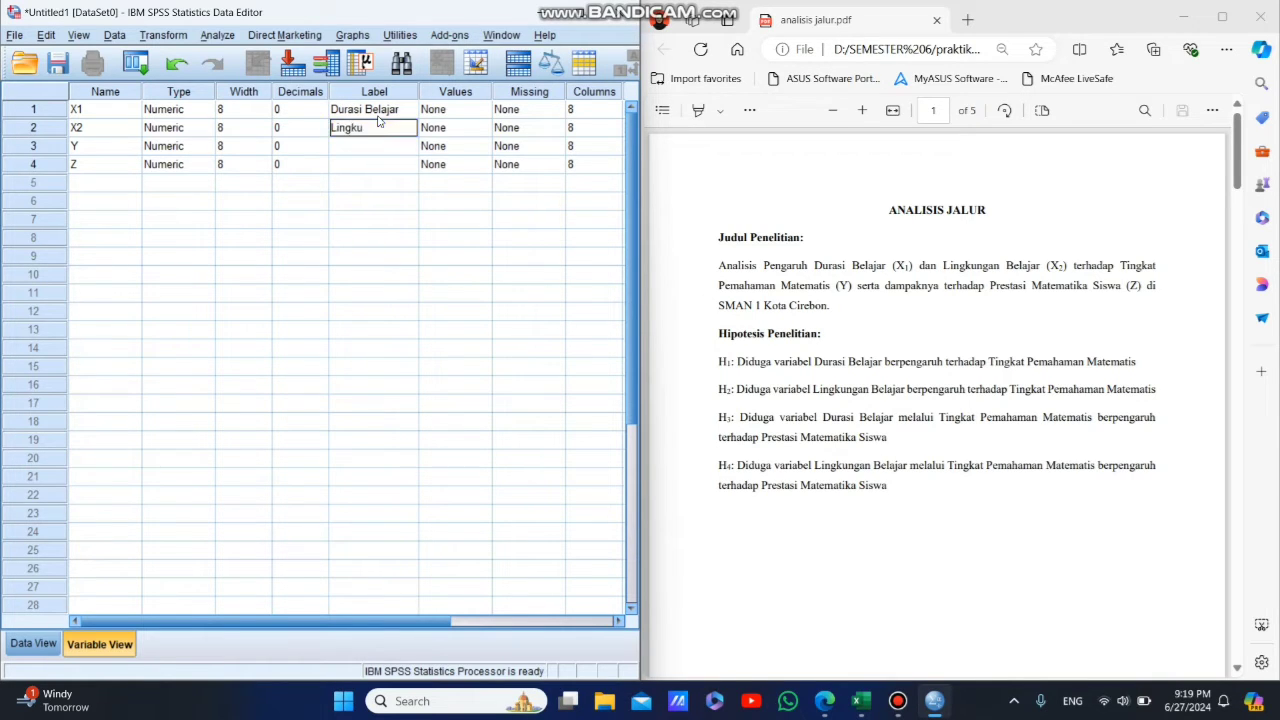
type("ngan Belajar")
key("Return")
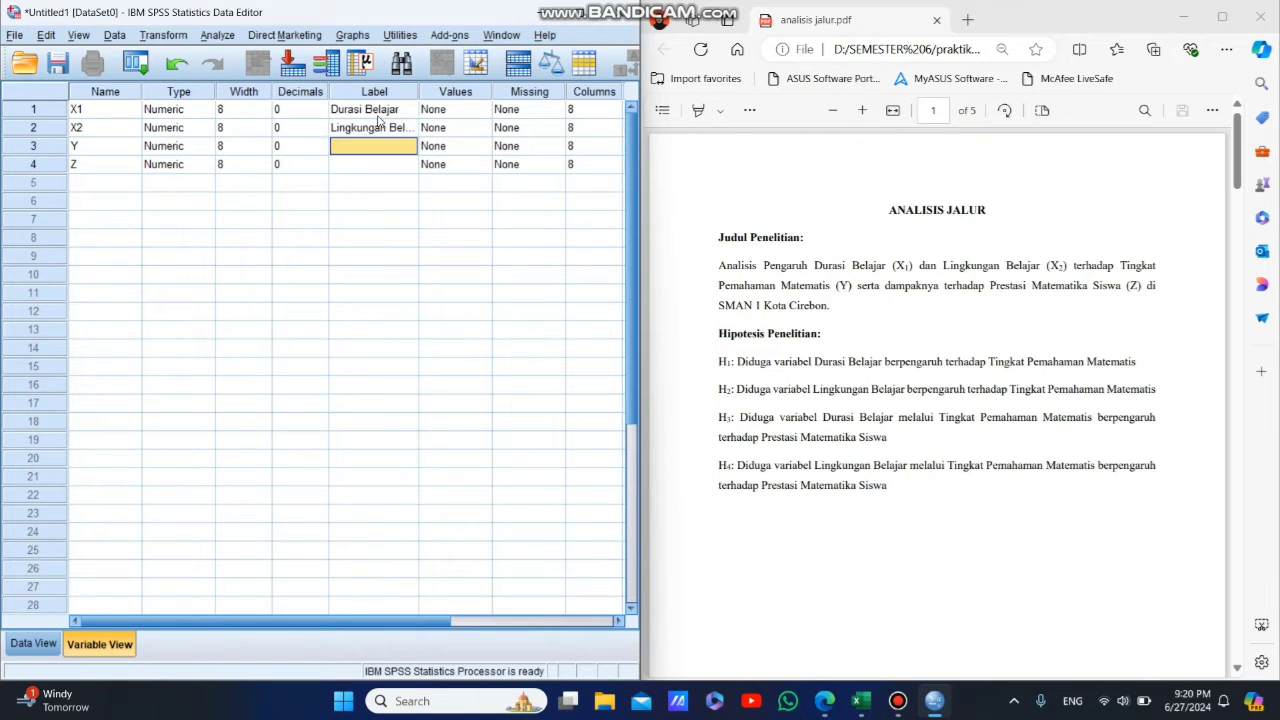
Step: Label variable Y as "Tingkat Pemahaman Matematis" and Z as "Prestasi Matematika Siswa", and maximize the SPSS Data Editor
type("T")
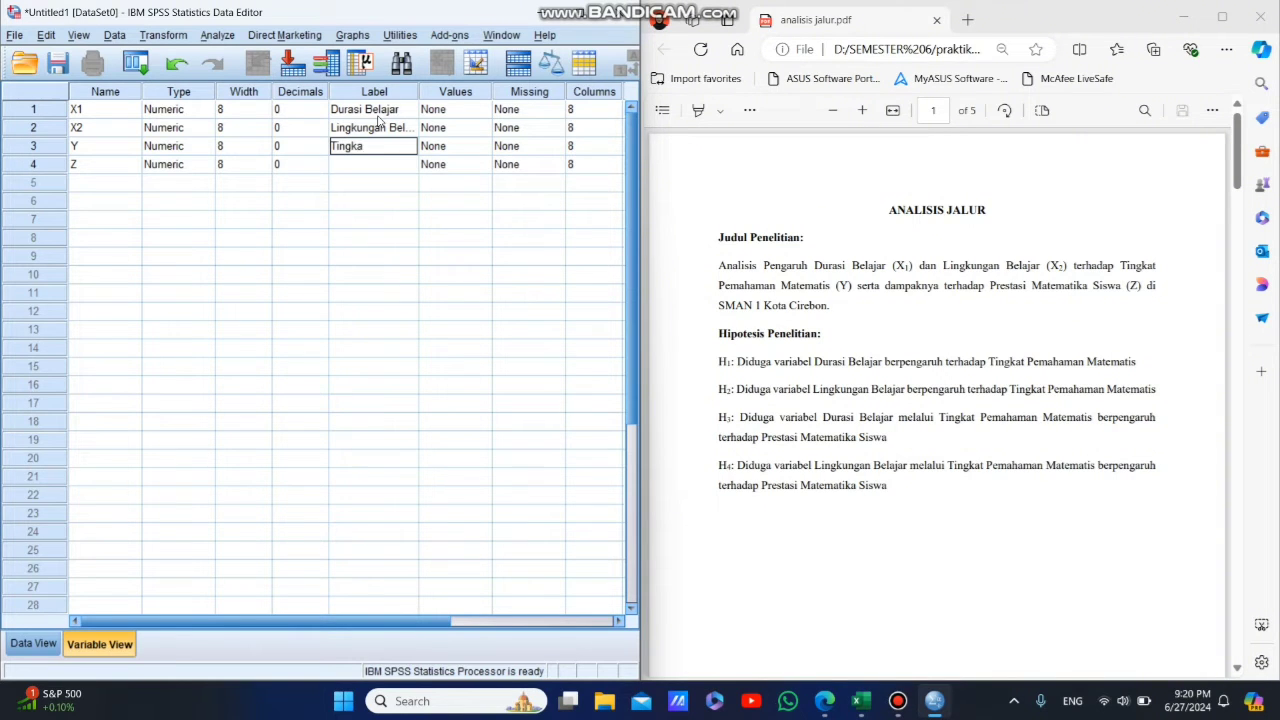
type("ingkat Pemahaman M")
type("atematis")
key("Return")
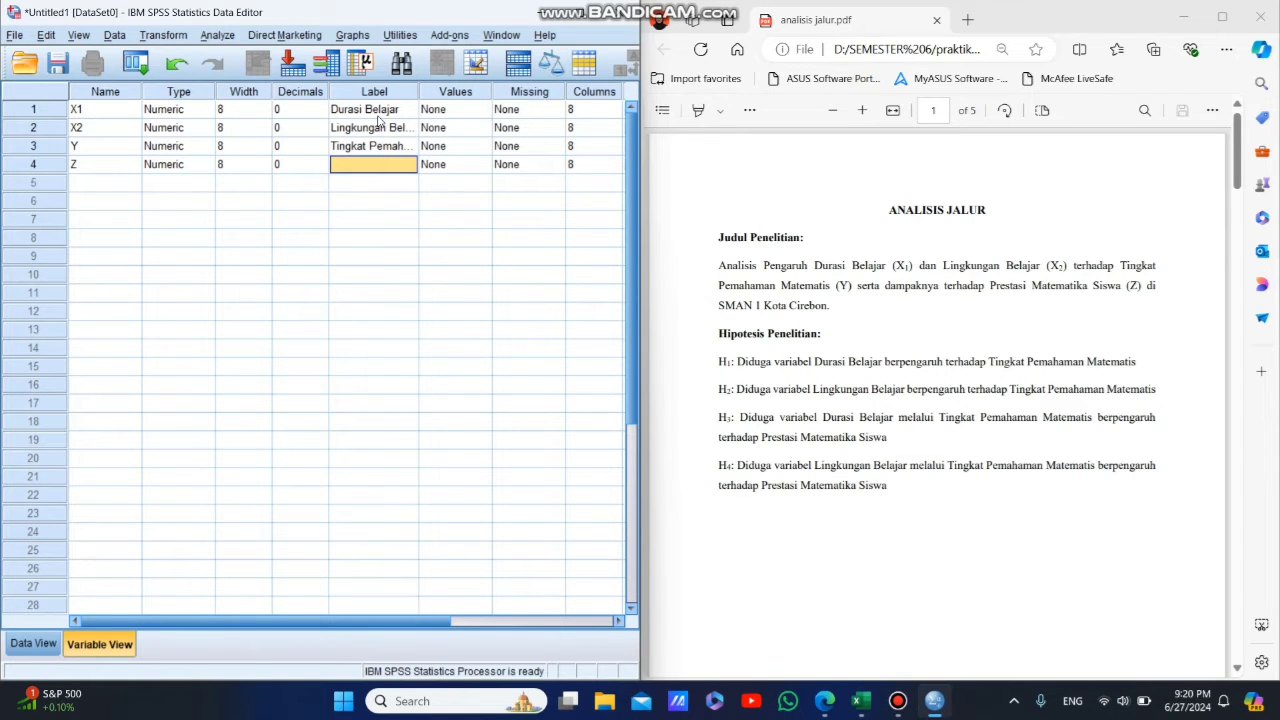
type("Prestasi")
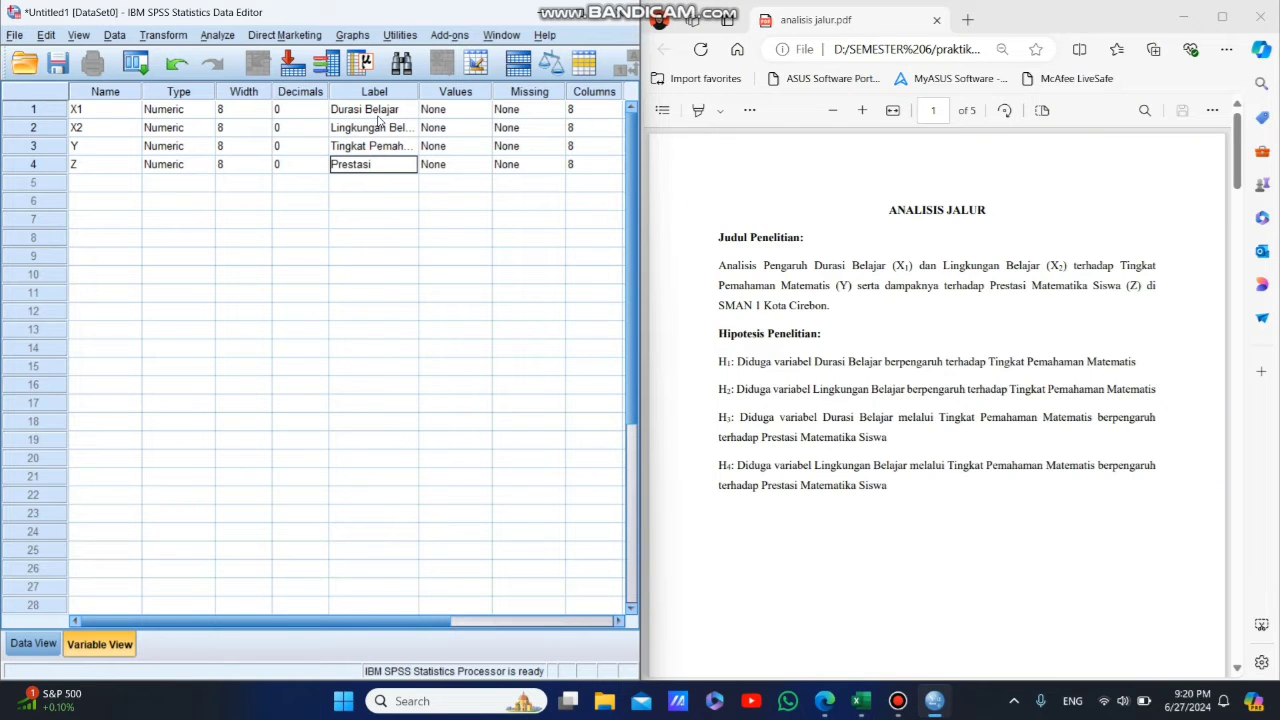
type(" Matematika")
type(" Siswa")
left_click(583, 14)
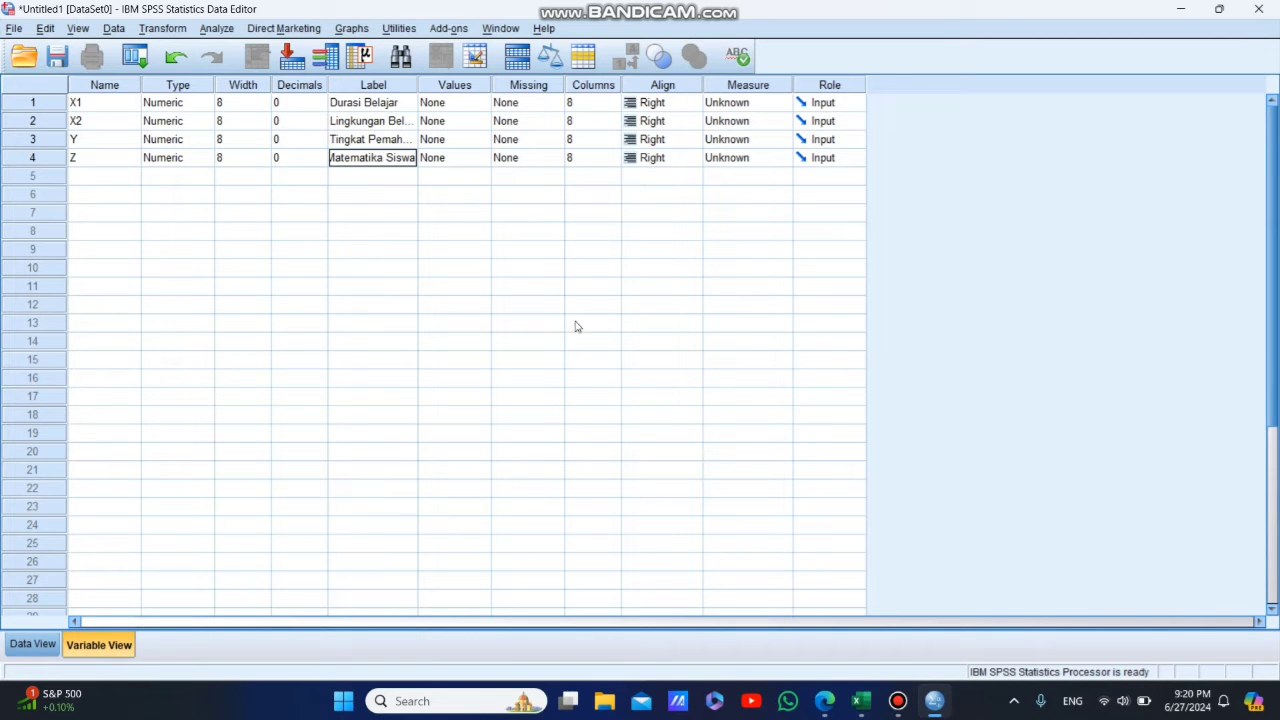
Step: Show the SPSS Data View, copy the values in A2:D38 from the Excel workbook, and return to SPSS
left_click(45, 644)
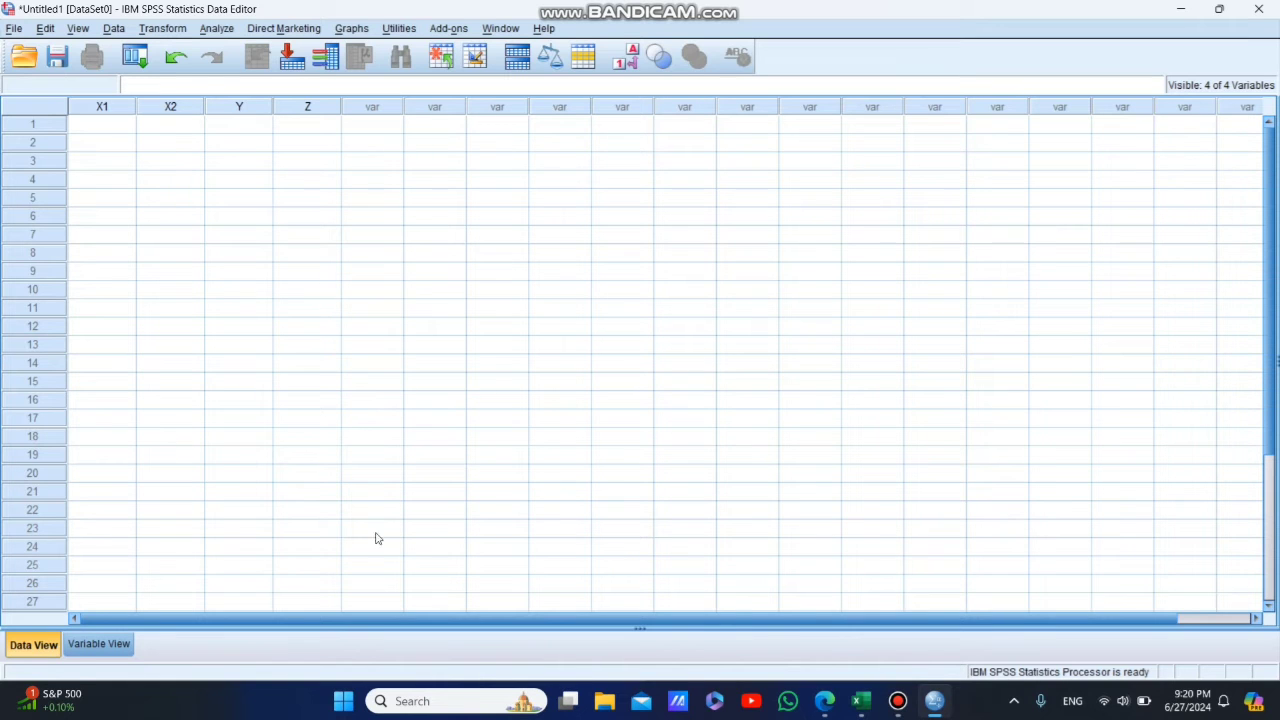
left_click(862, 702)
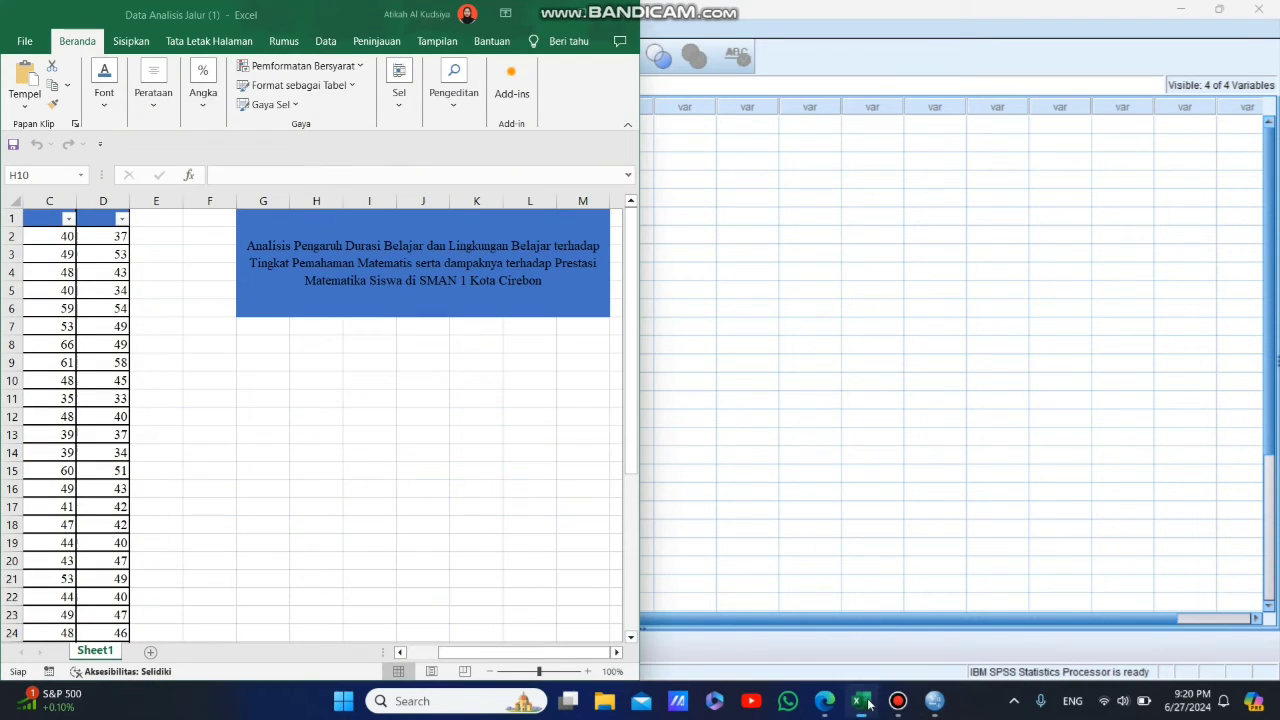
key("super+Up")
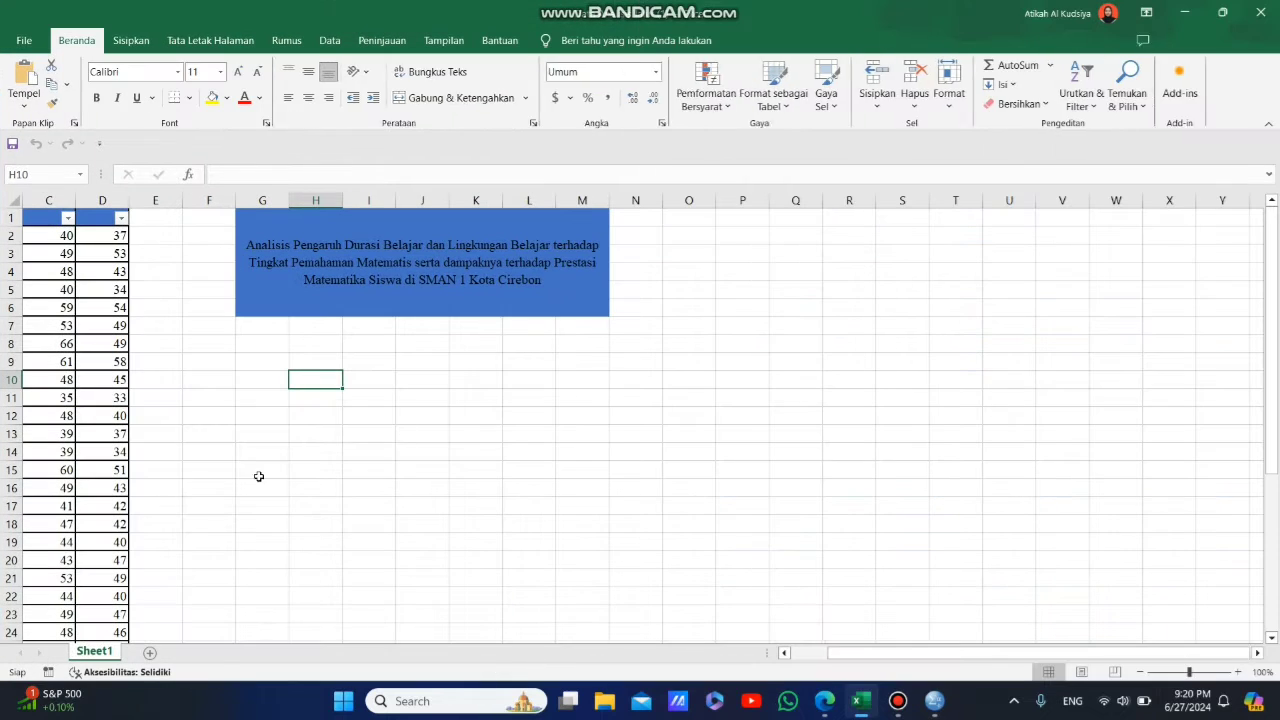
scroll(321, 511, "left", 2)
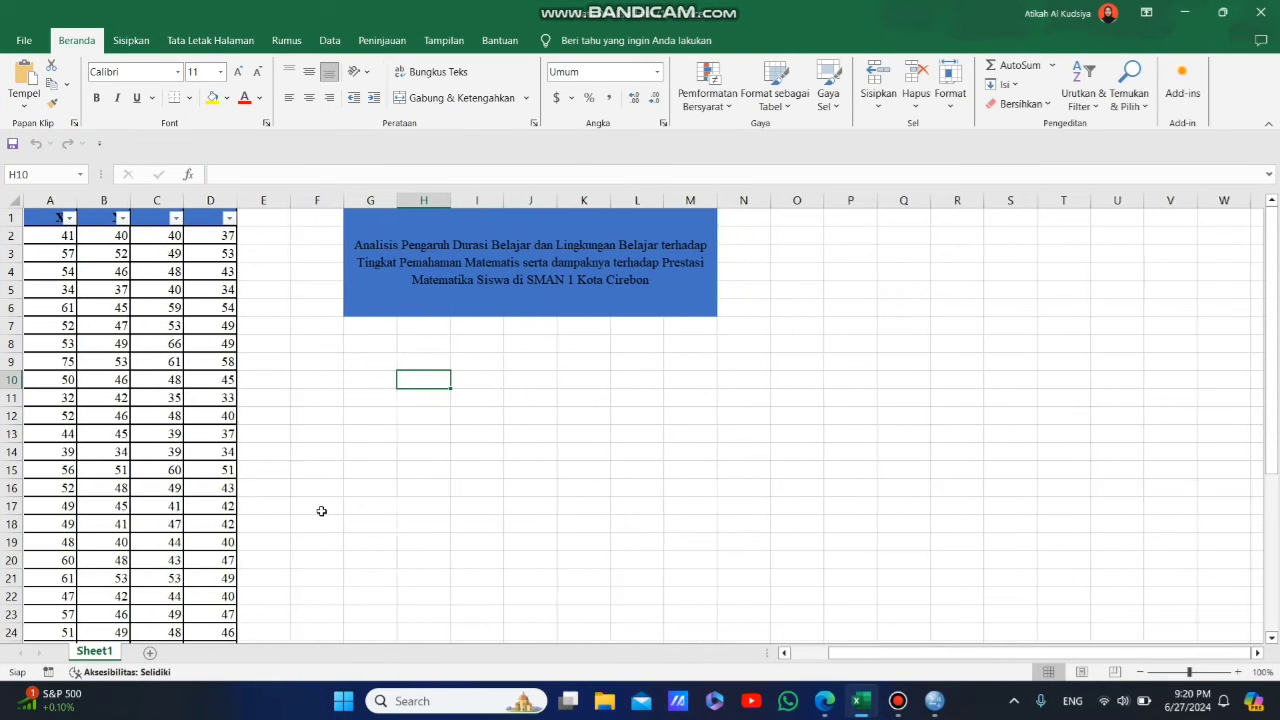
left_click(58, 241)
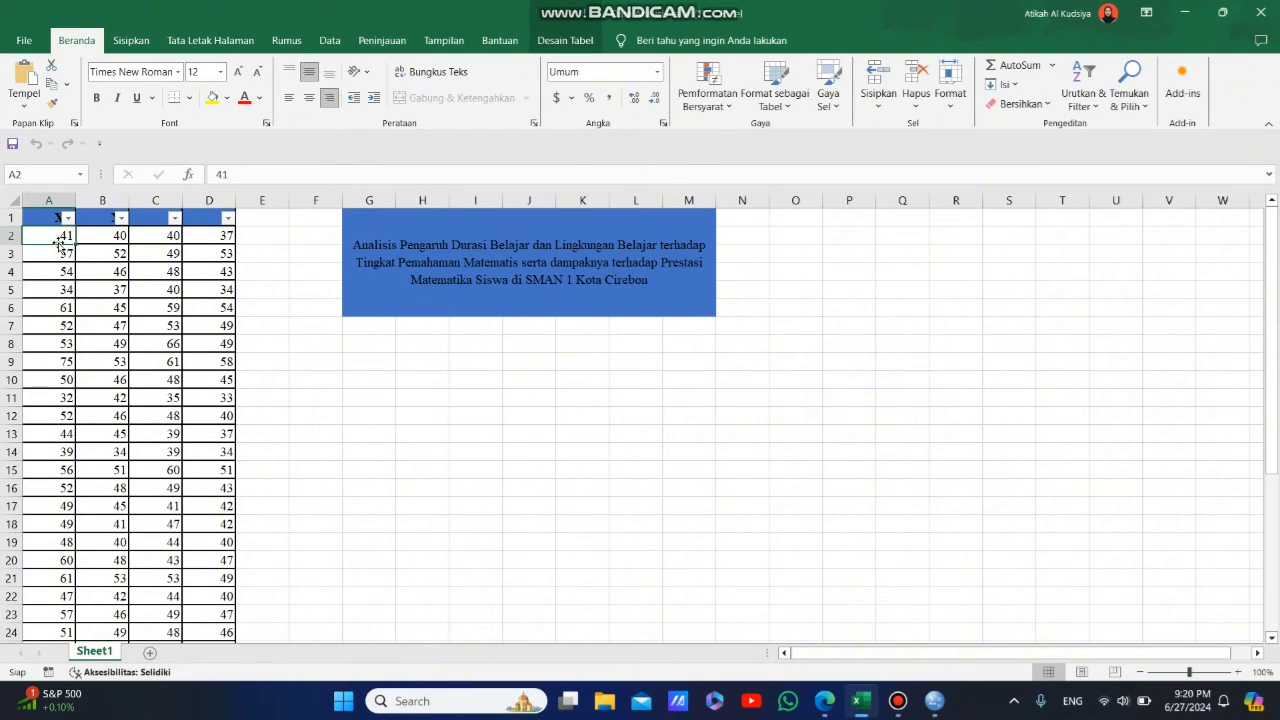
left_click_drag(48, 237, 216, 615)
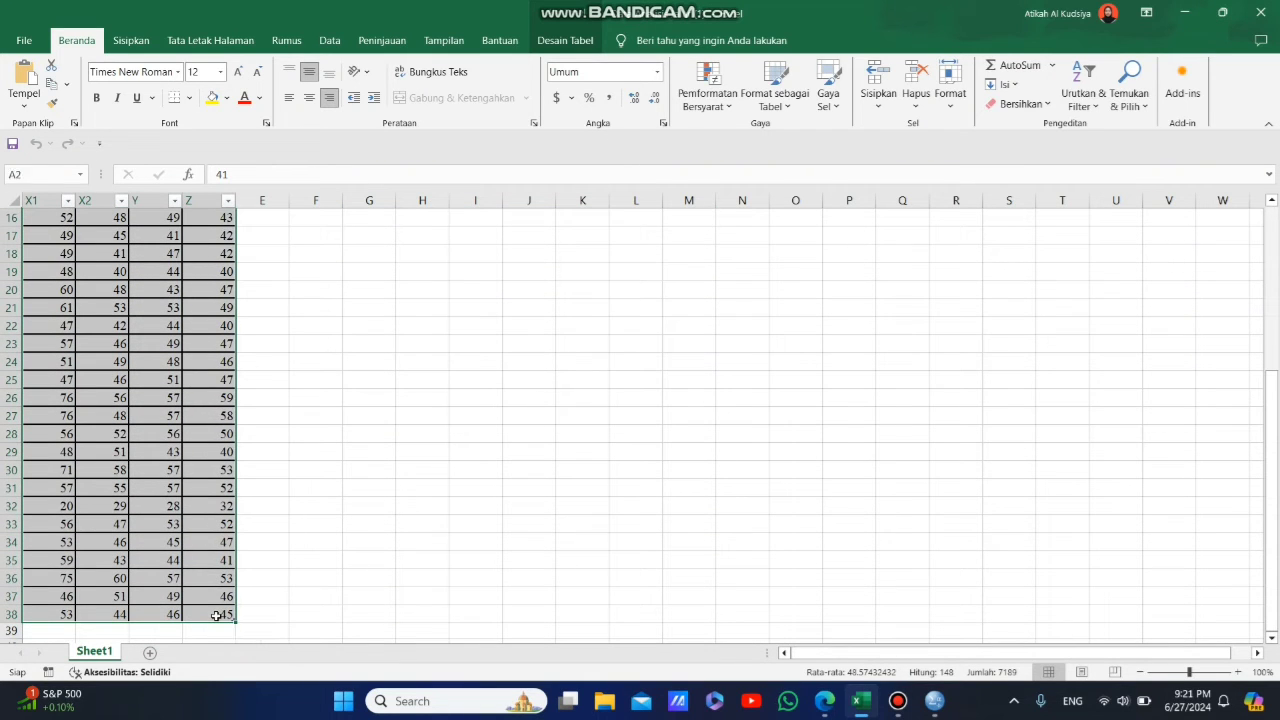
key("ctrl+c")
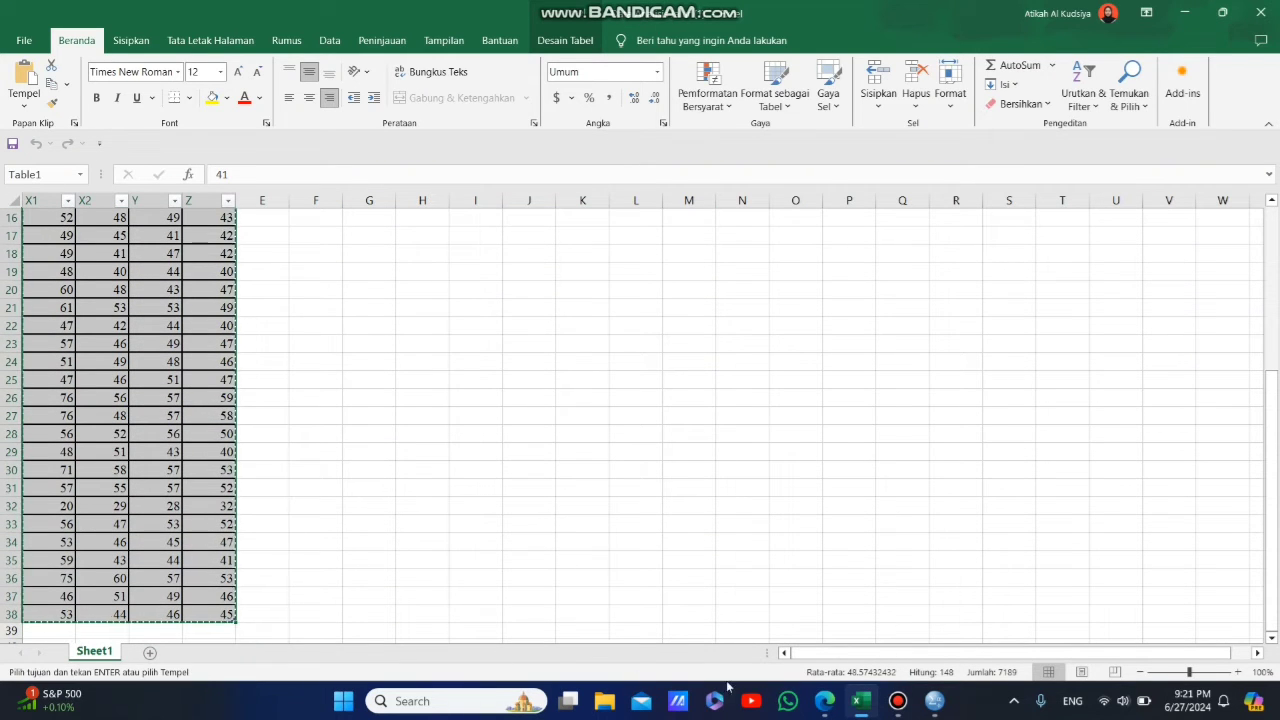
left_click(933, 703)
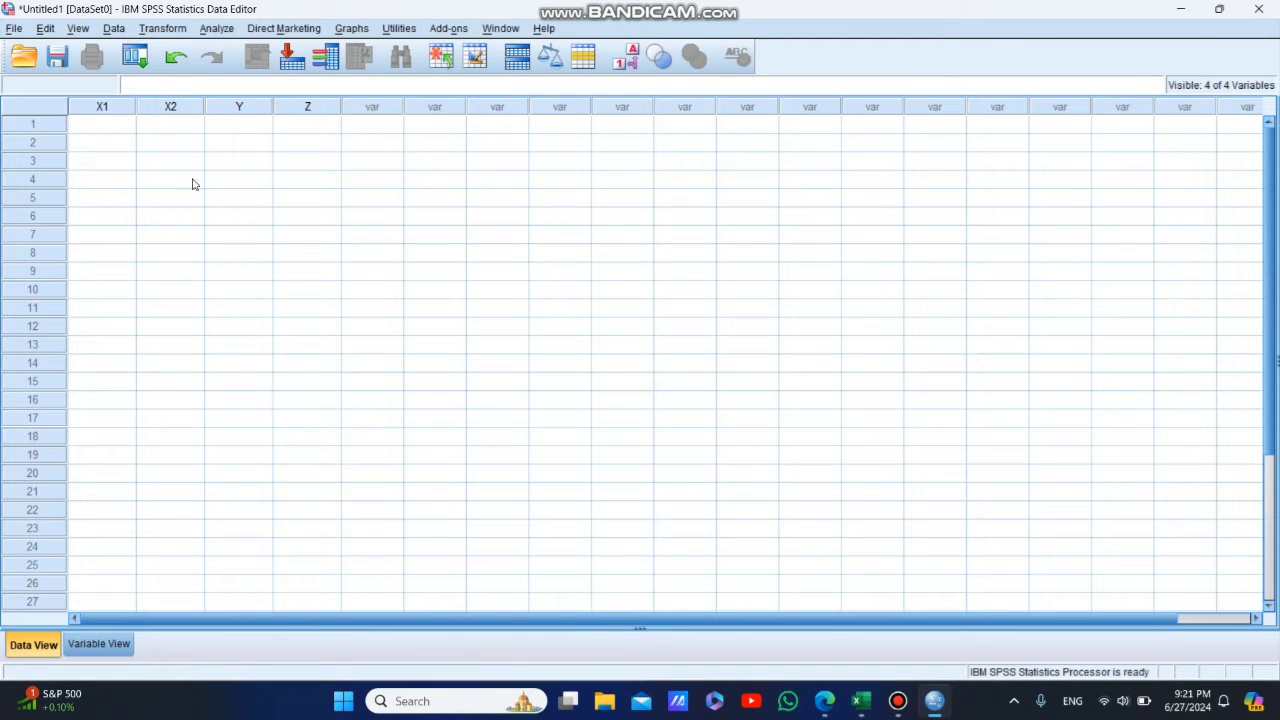
Step: Paste the copied values into the Data View starting at row 1 of X1
left_click(97, 131)
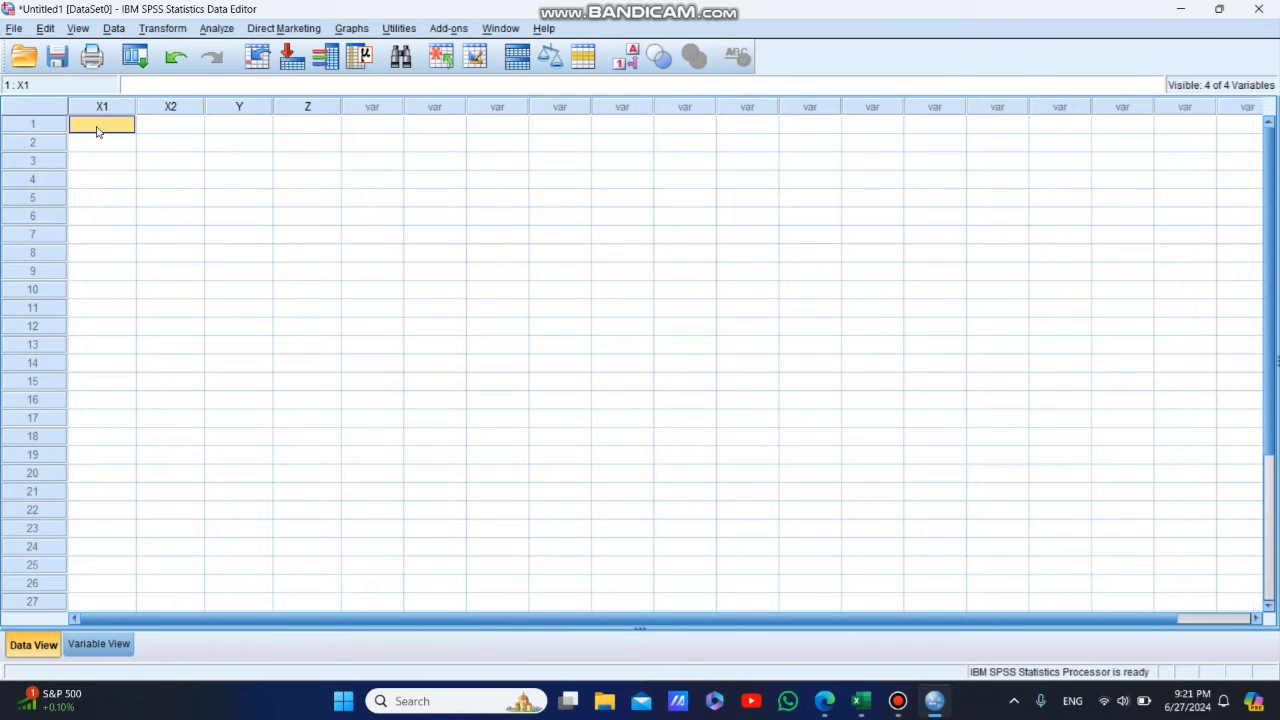
key("ctrl+v")
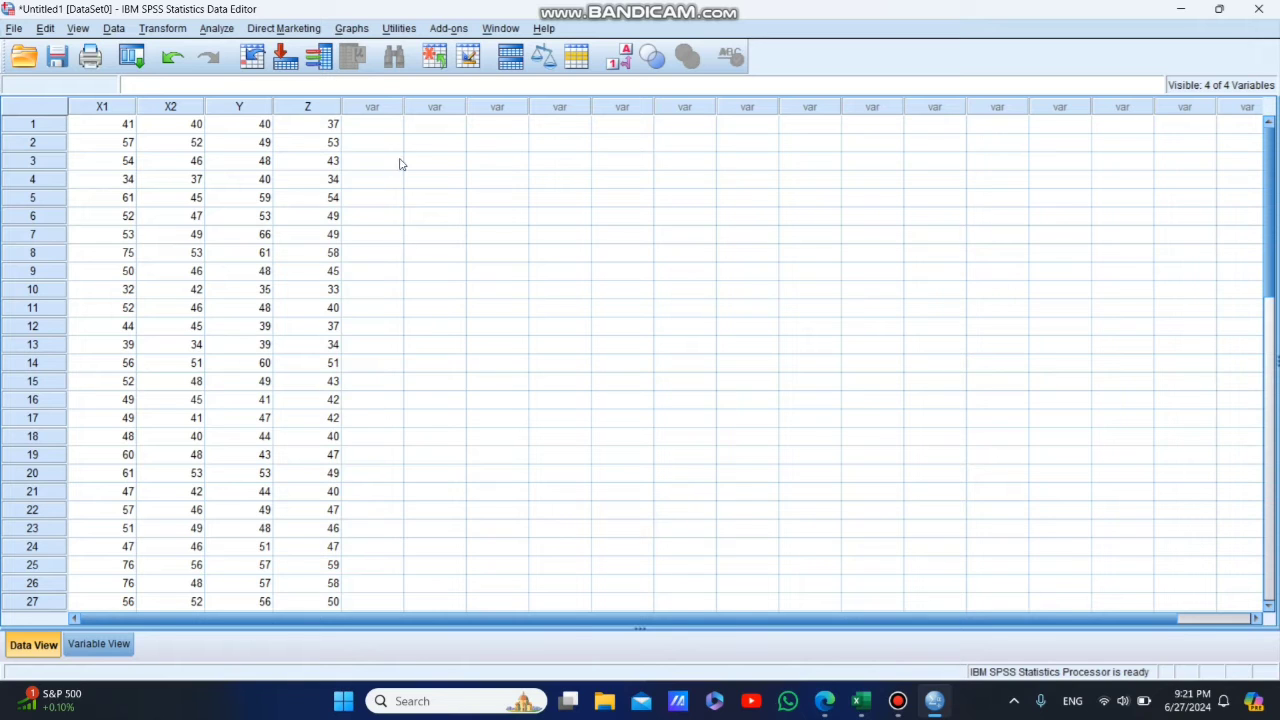
Step: Start a Linear Regression analysis with Tingkat Pemahaman Matematis as the dependent variable
left_click(224, 31)
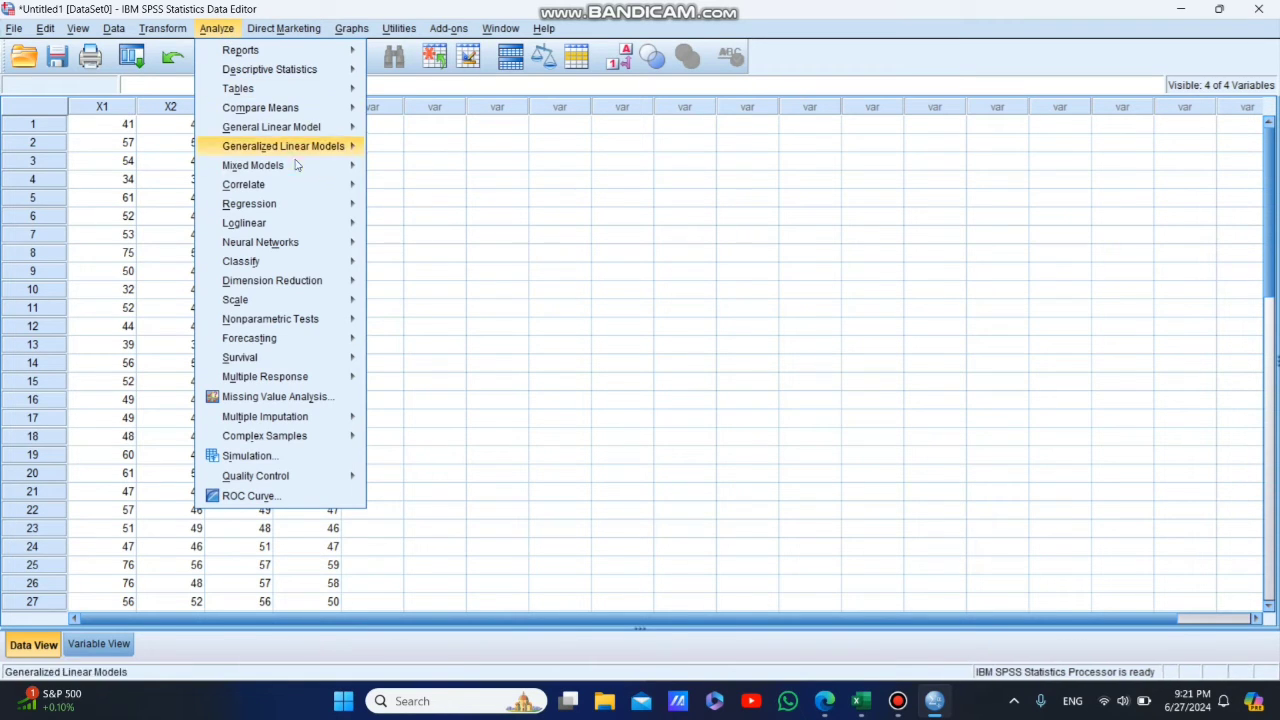
mouse_move(312, 190)
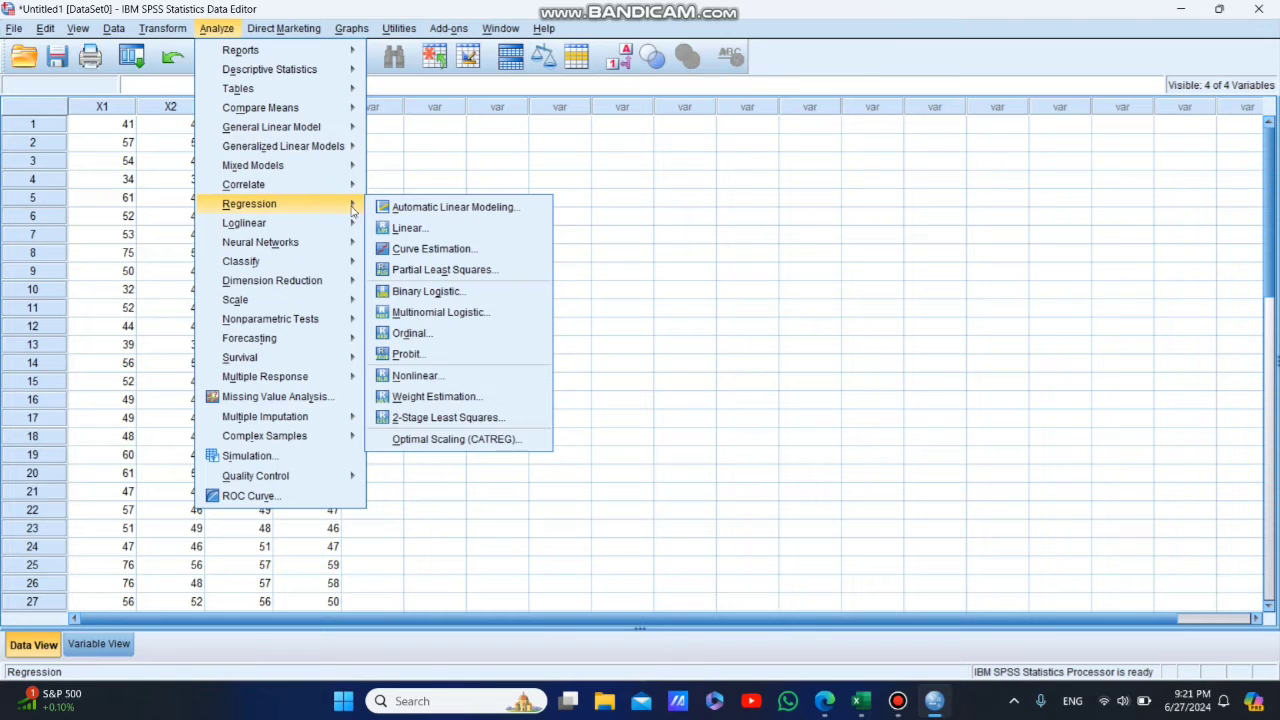
left_click(405, 228)
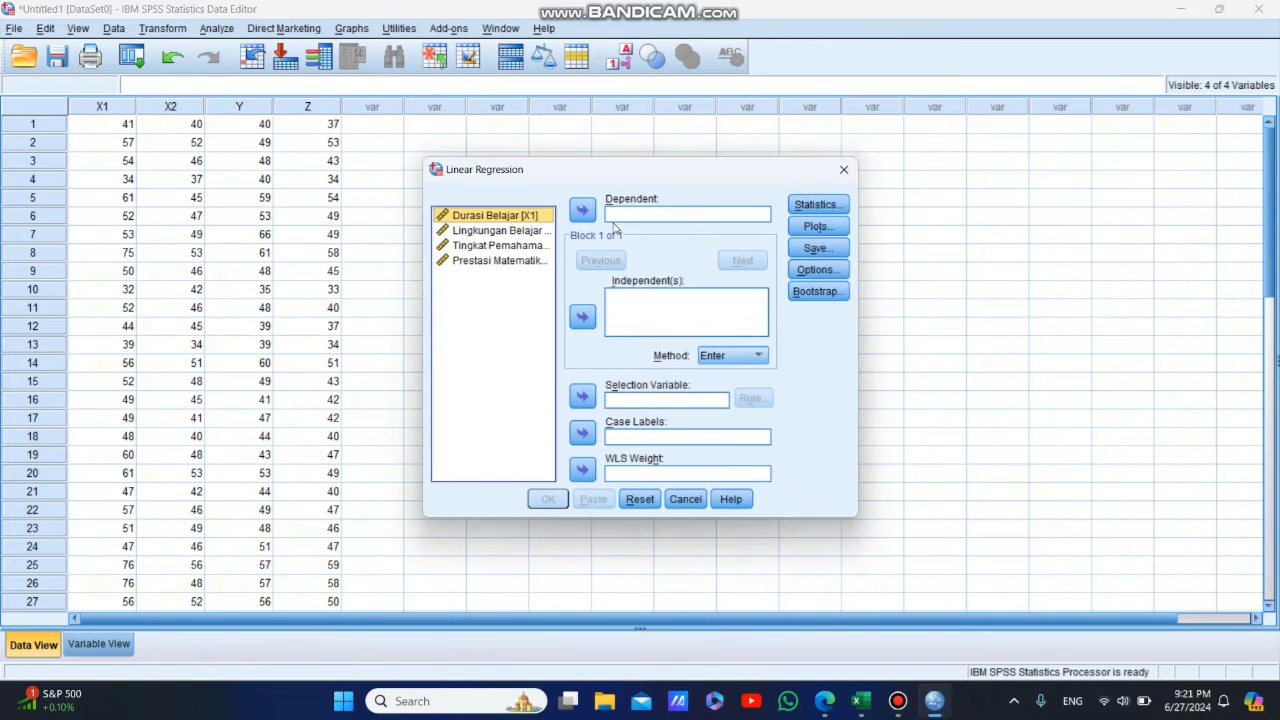
left_click_drag(614, 176, 646, 165)
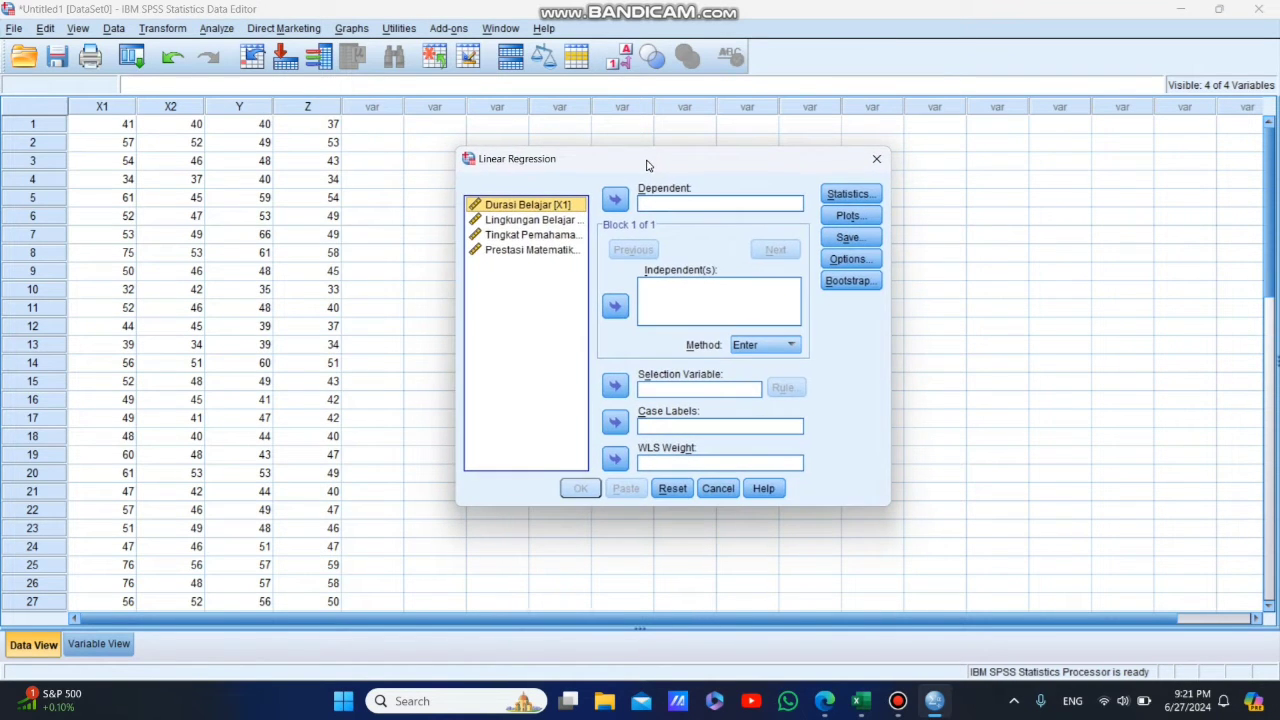
left_click(550, 236)
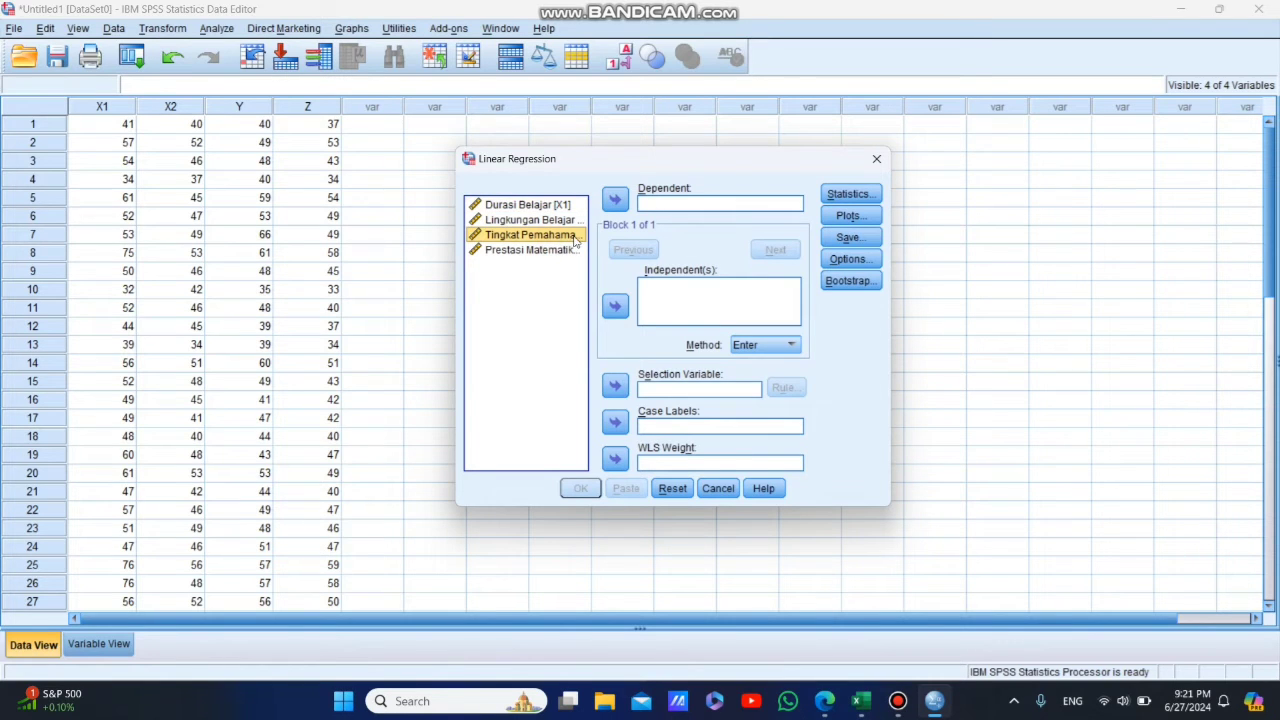
left_click(615, 200)
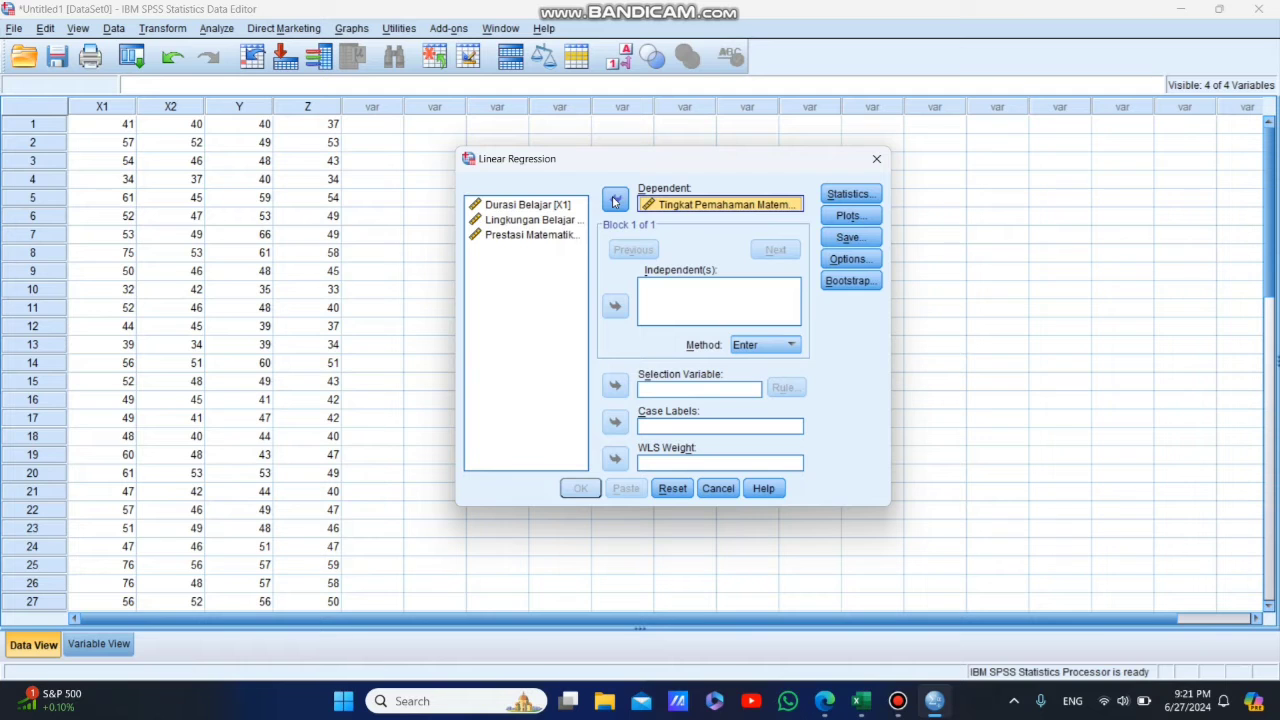
Step: Add Durasi Belajar [X1] and Lingkungan Belajar [X2] as independent variables and run the regression
left_click(535, 207)
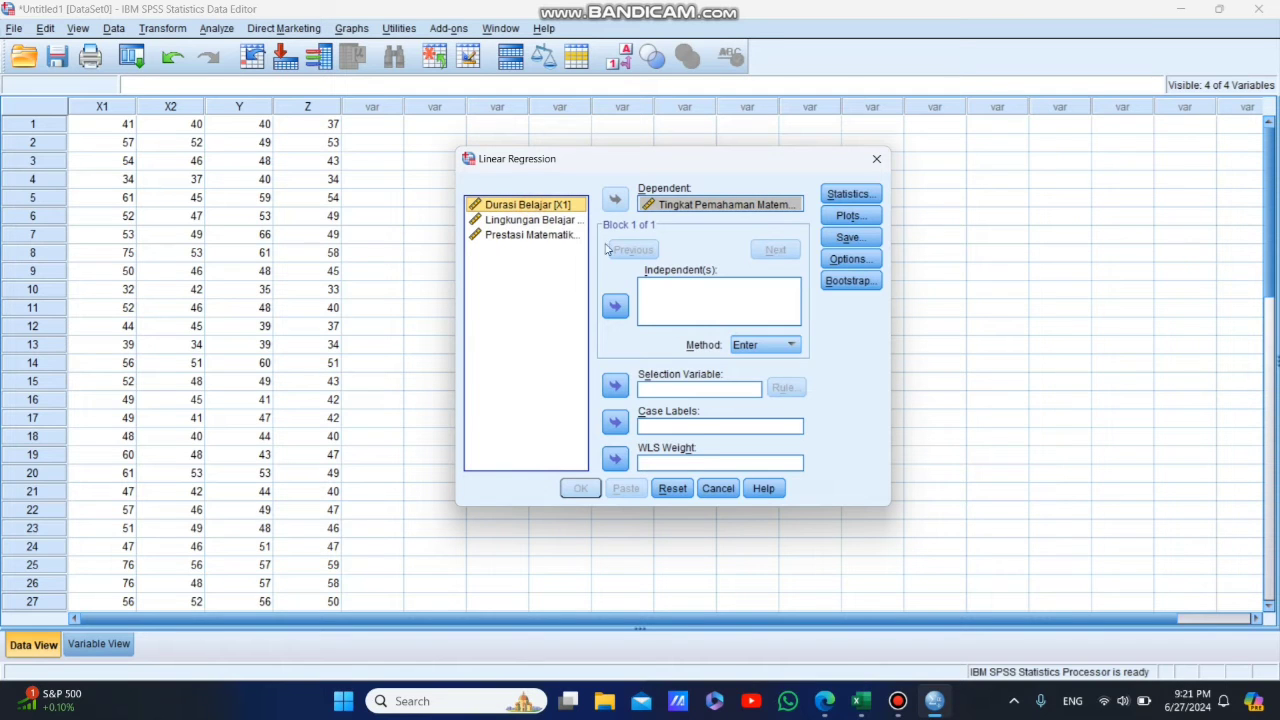
left_click(624, 307)
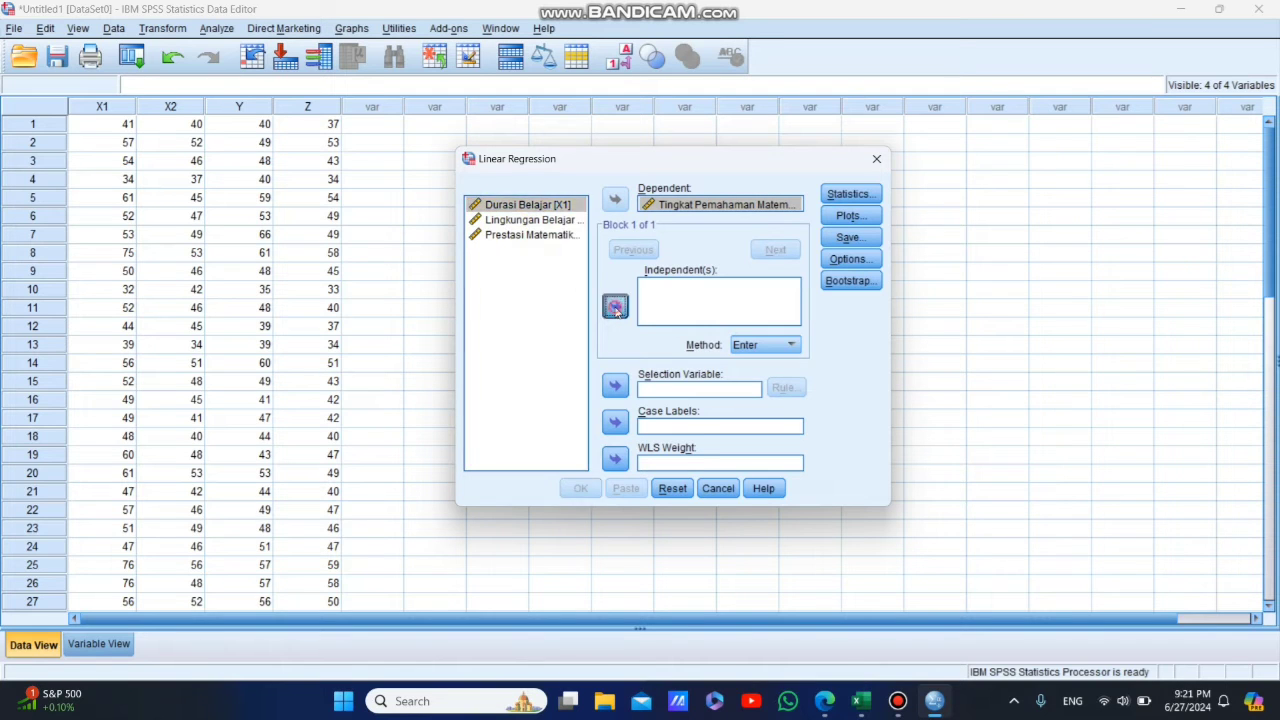
left_click(561, 219)
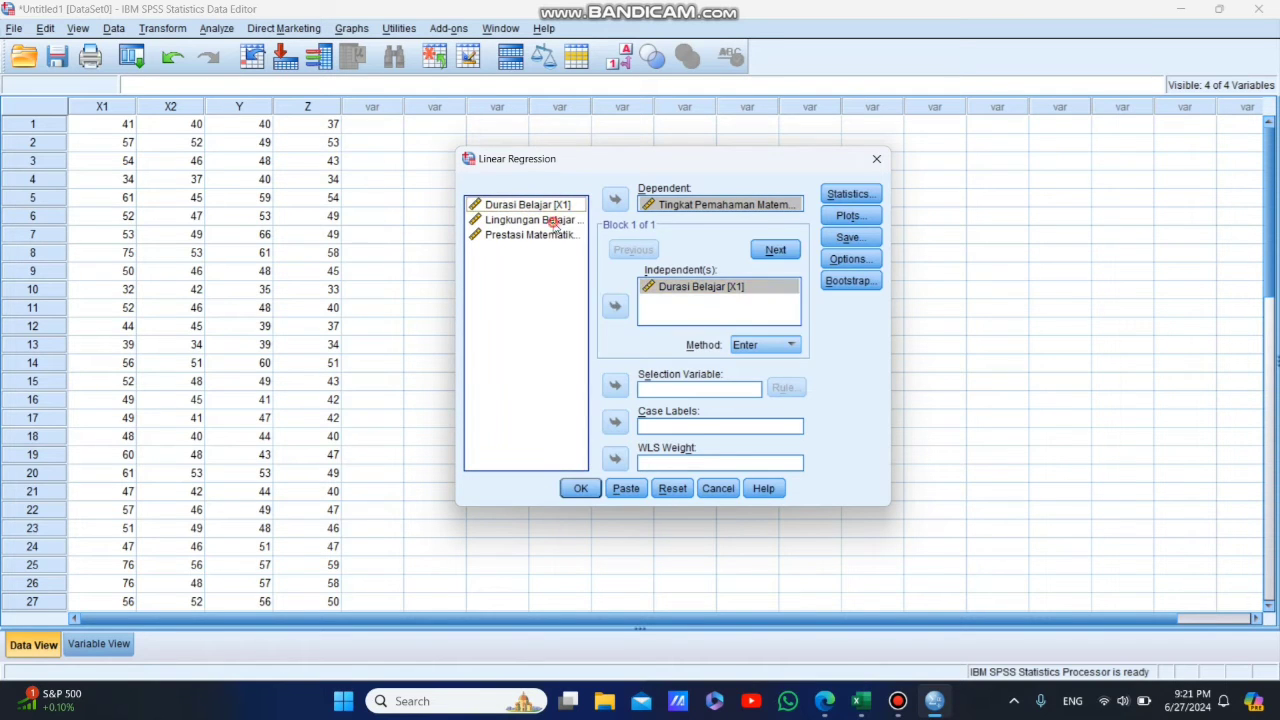
left_click(615, 309)
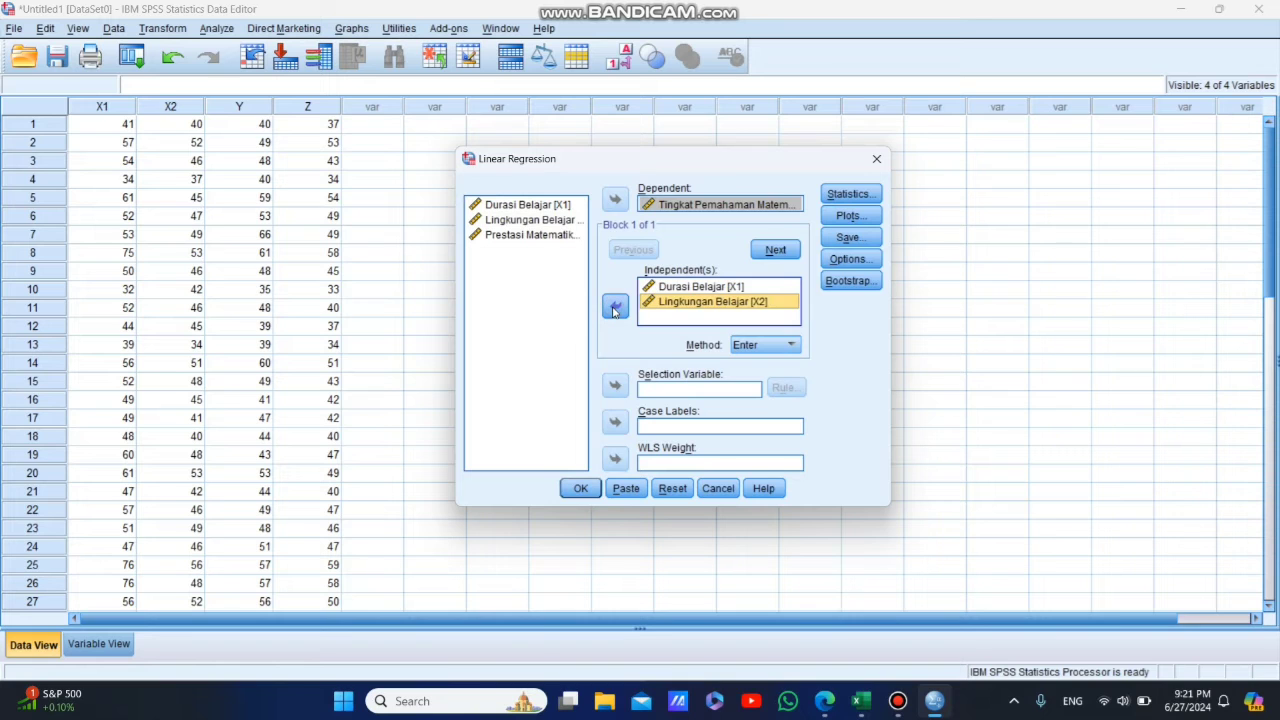
left_click(592, 490)
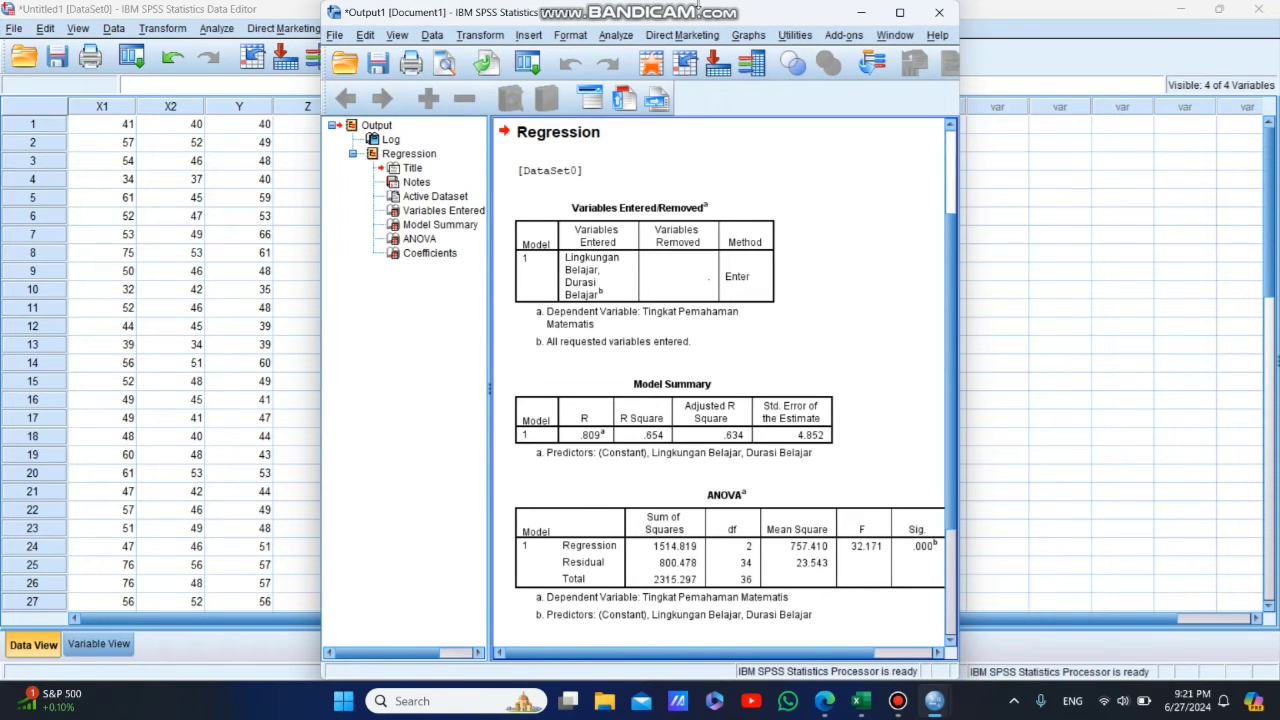
Step: Move the output window aside, narrow its outline pane and examine the regression tables down to the full Coefficients table
left_click_drag(704, 22, 1024, 6)
left_click(850, 131)
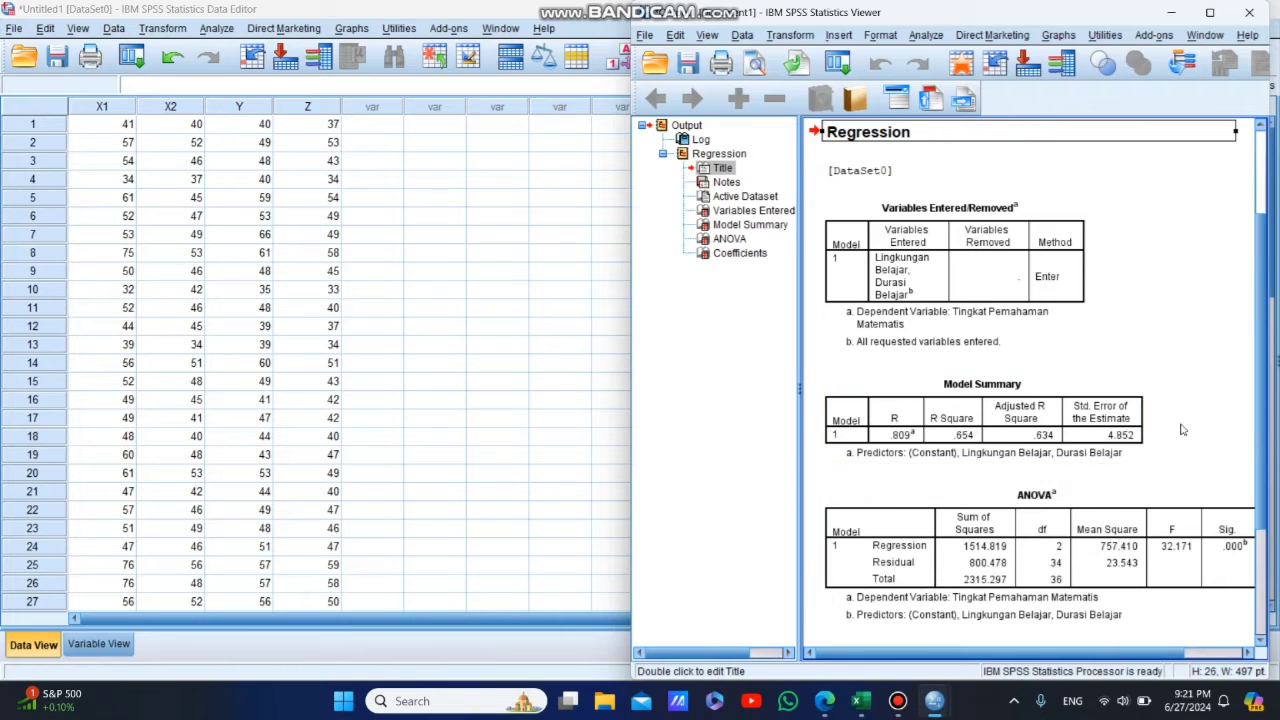
scroll(1115, 350, "down", 3)
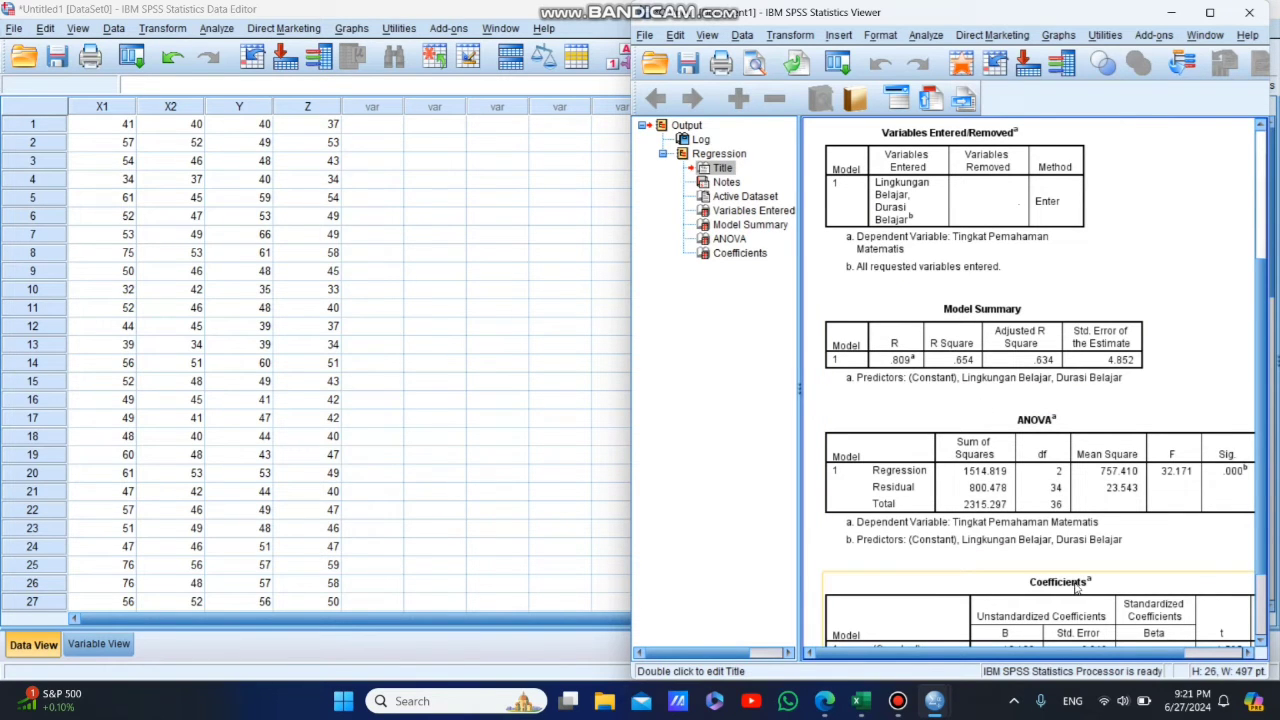
left_click_drag(798, 437, 765, 437)
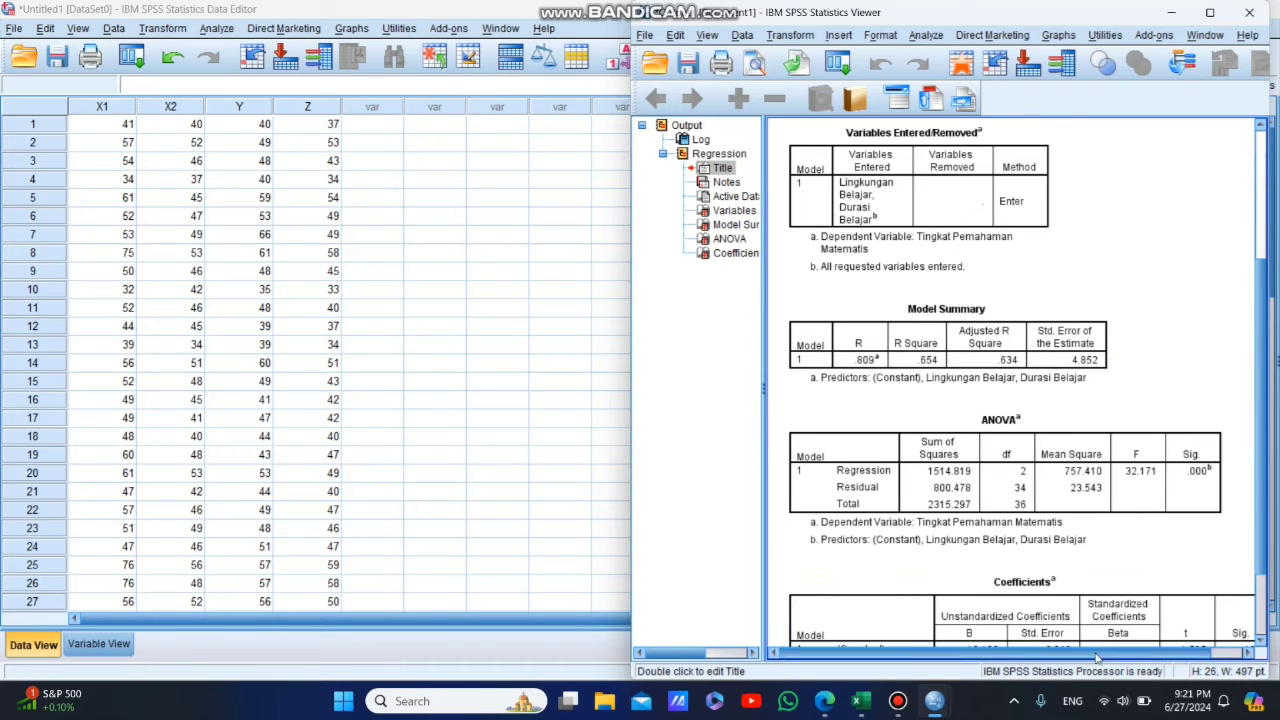
scroll(1097, 657, "down", 3)
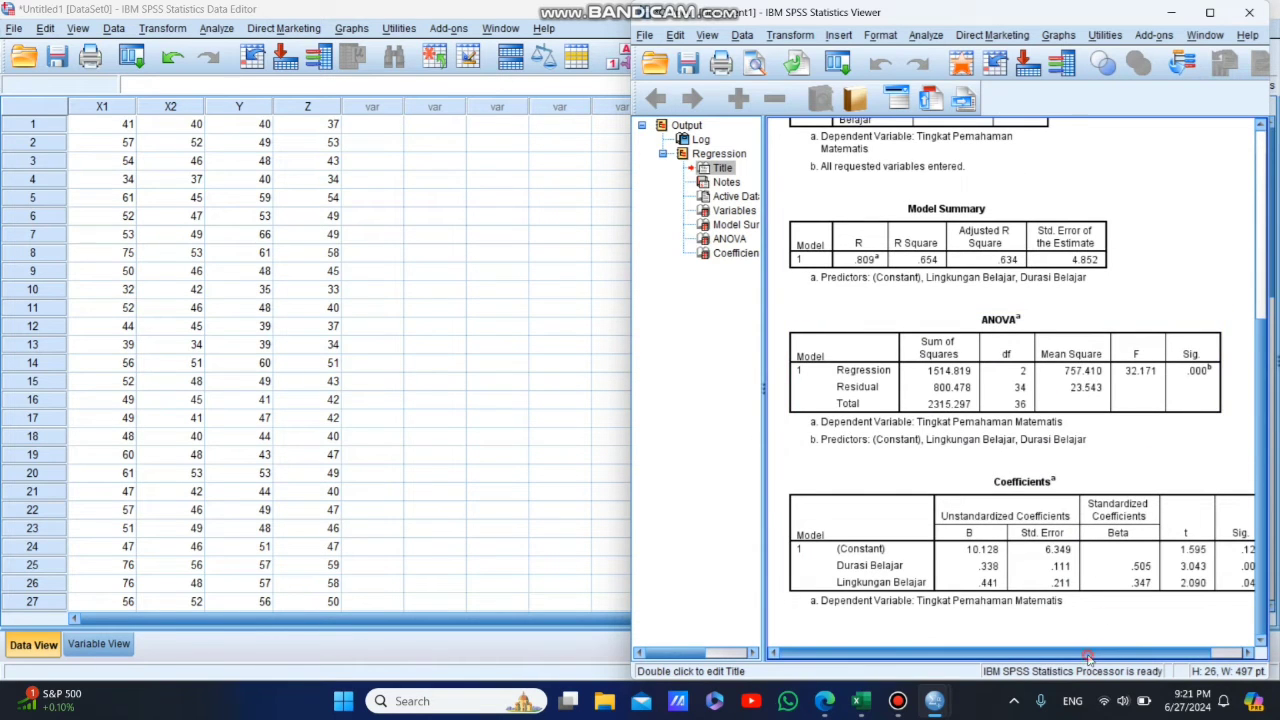
scroll(1089, 657, "right", 2)
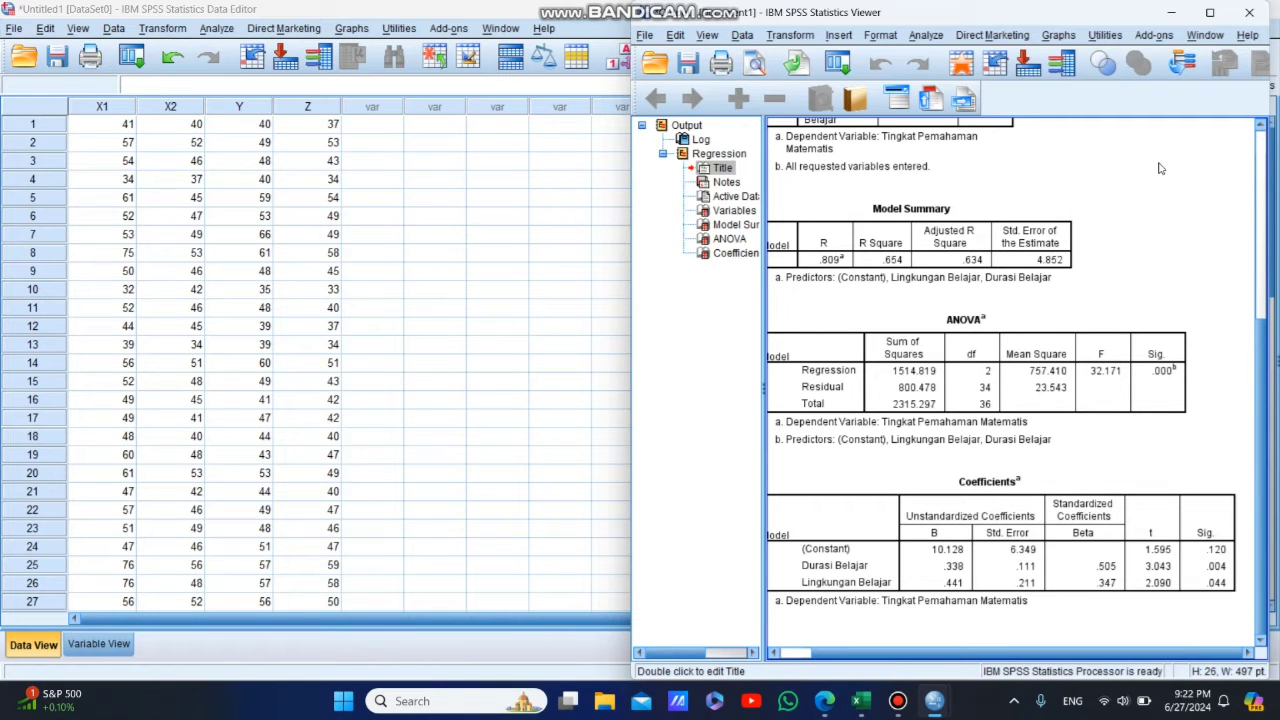
Step: Arrange the output viewer side by side with analisis jalur.pdf and show the PDF's model 1 path coefficient page
mouse_move(1210, 13)
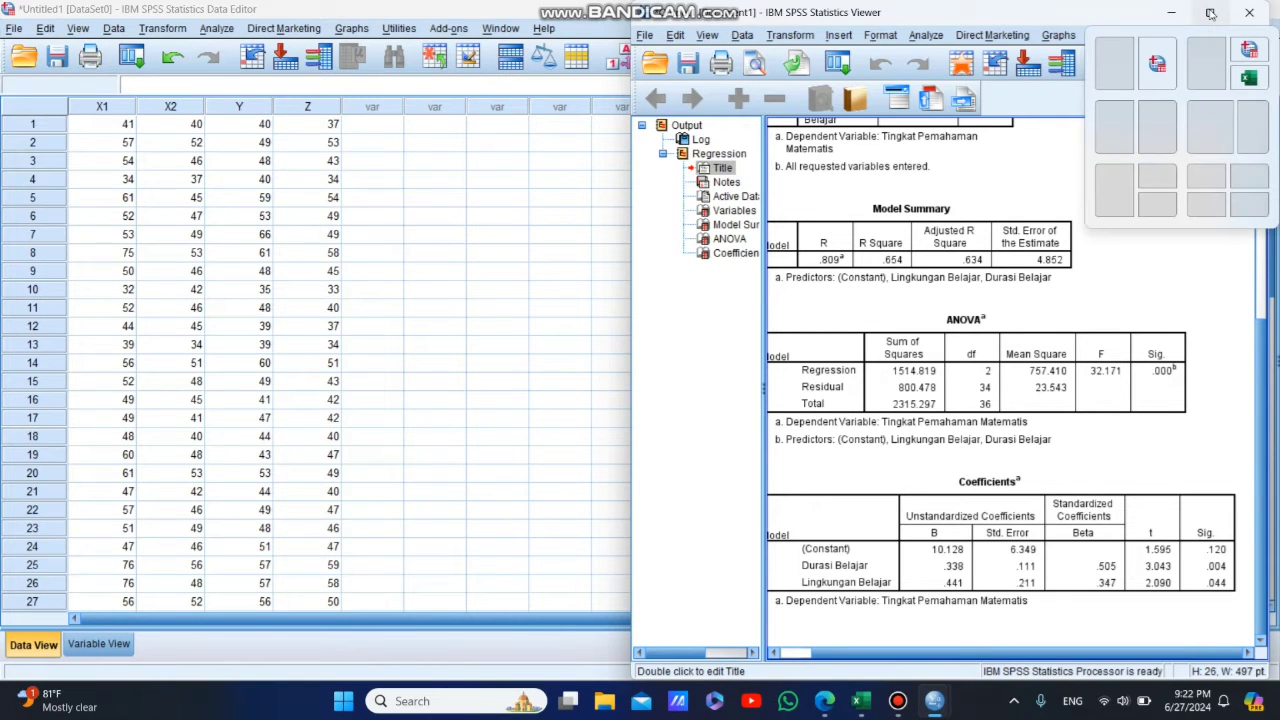
left_click(1124, 123)
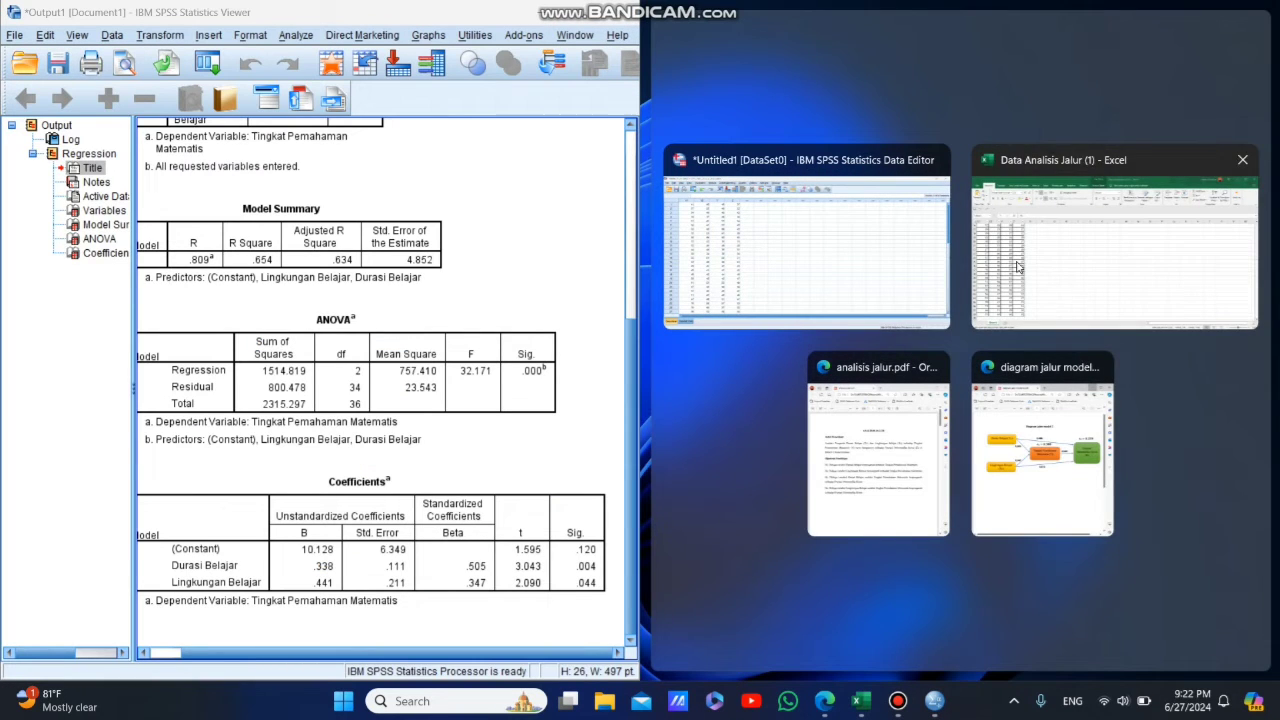
left_click(878, 447)
scroll(829, 439, "down", 8)
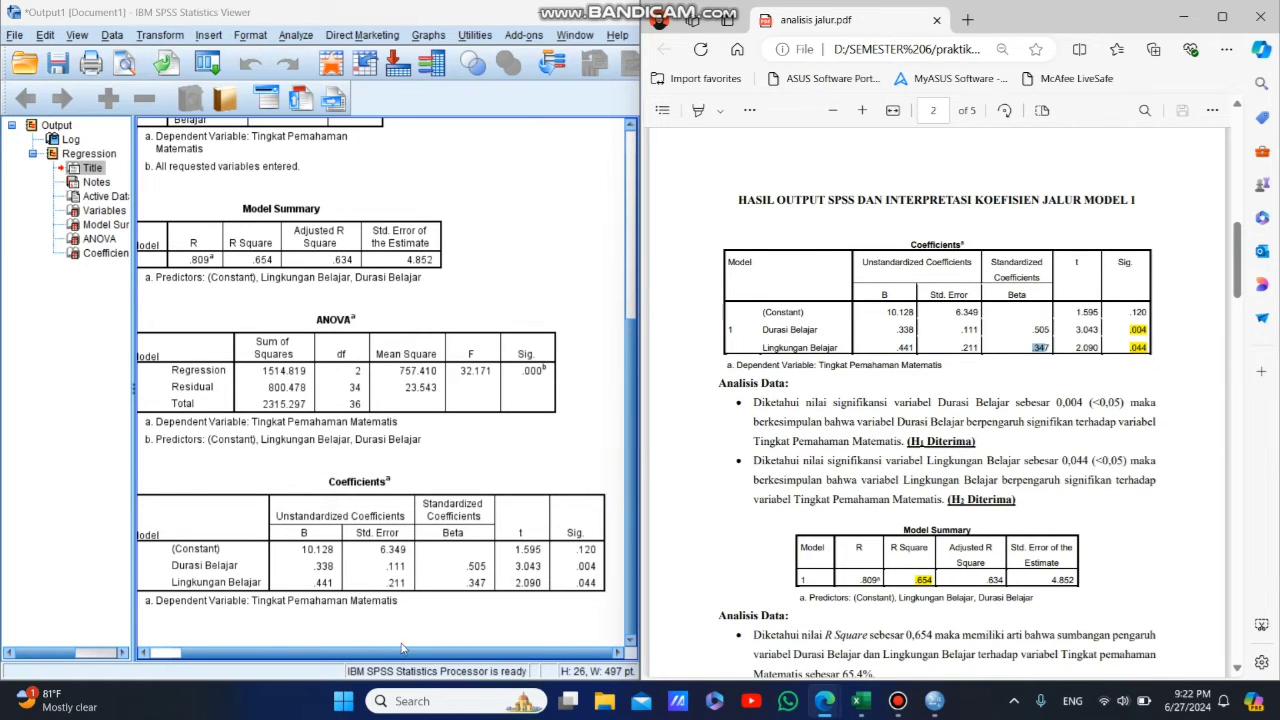
Step: Compare the Coefficients table in the output with the model 1 significance and R Square interpretation in the PDF
left_click_drag(388, 655, 375, 657)
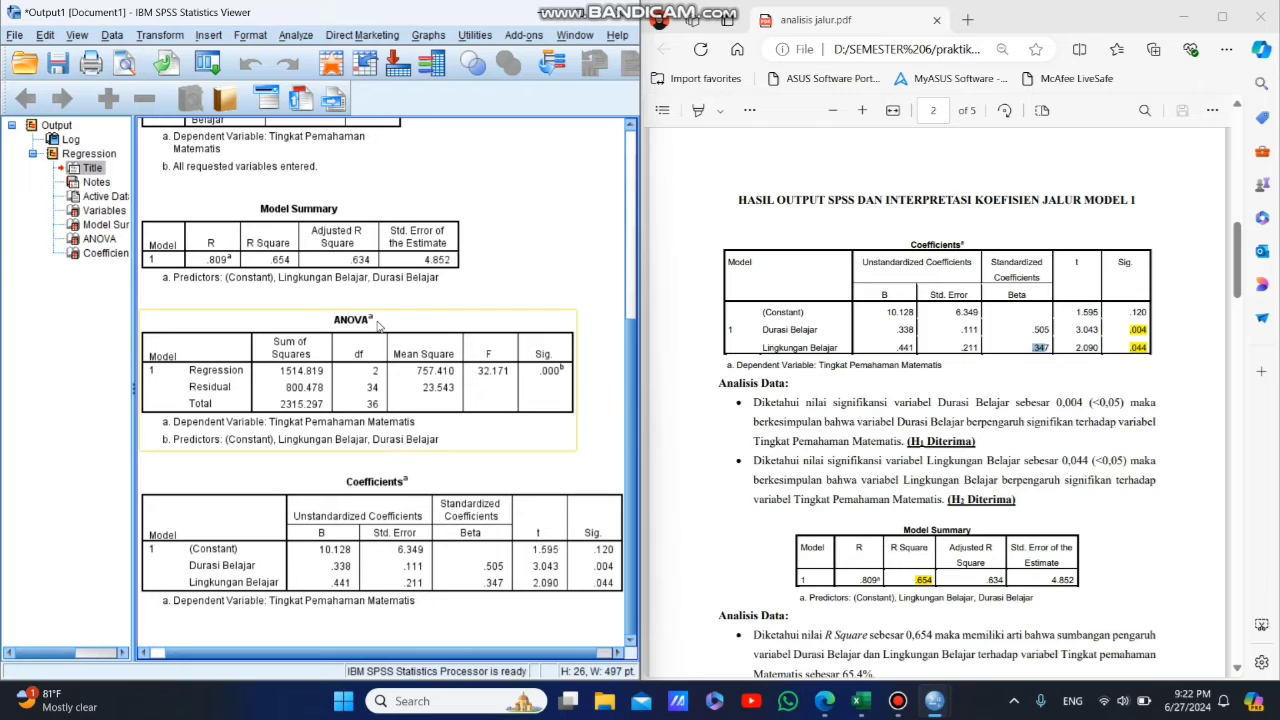
left_click(476, 566)
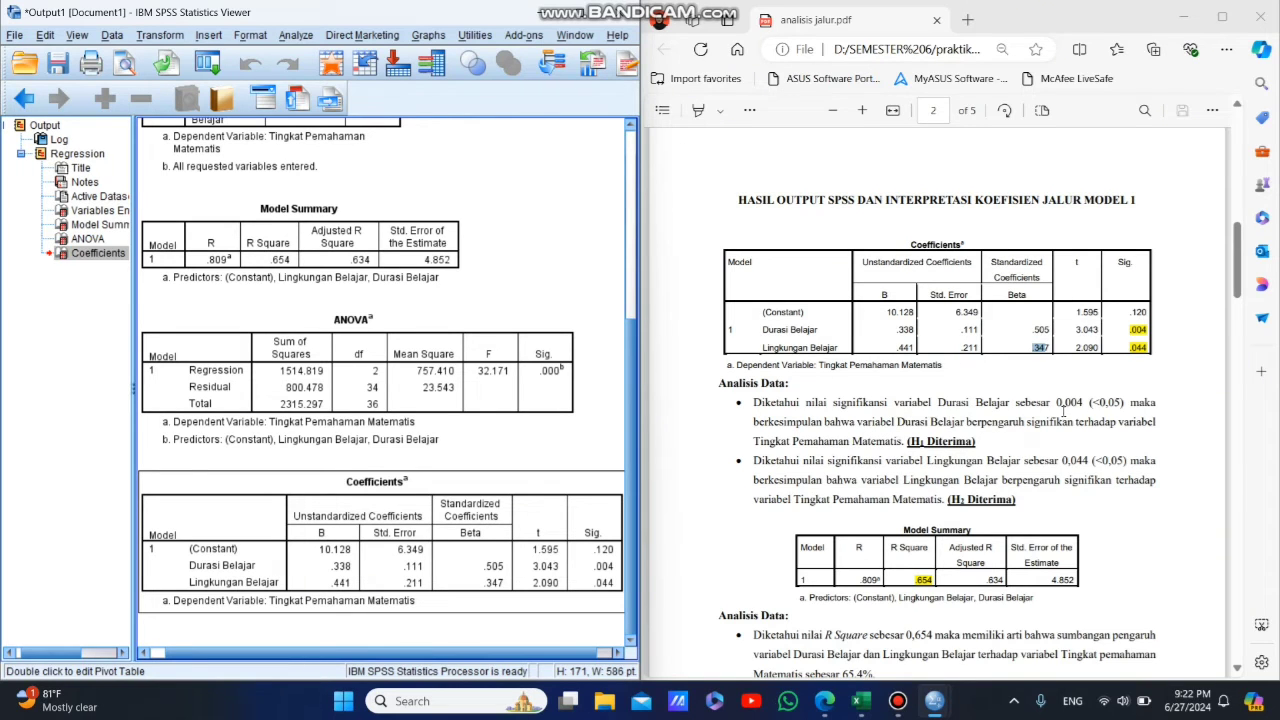
left_click(1076, 410)
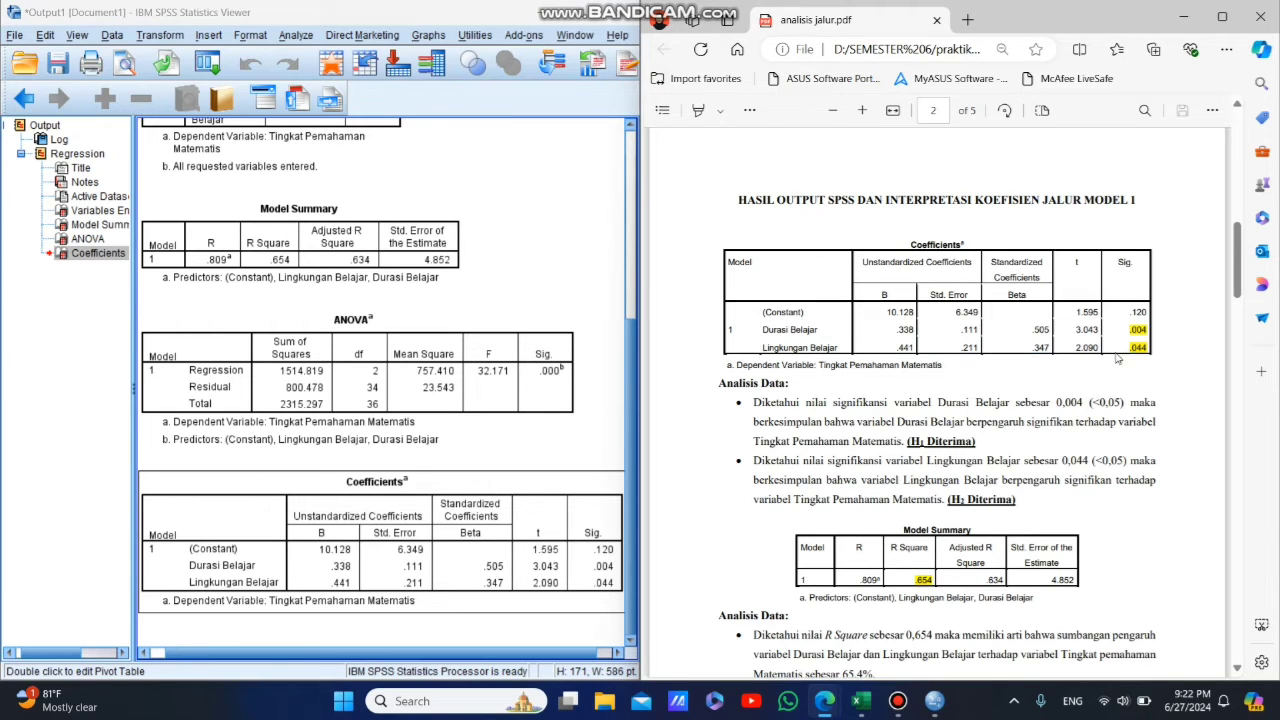
left_click(603, 570)
scroll(1007, 511, "down", 4)
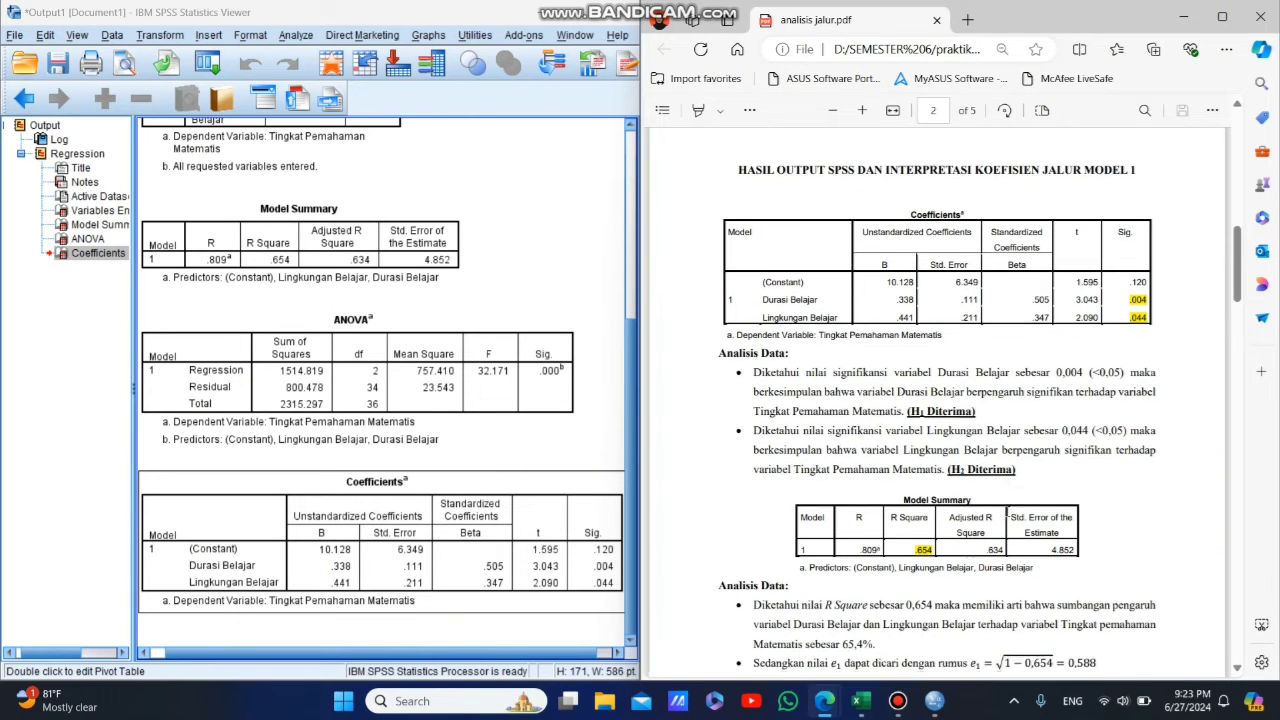
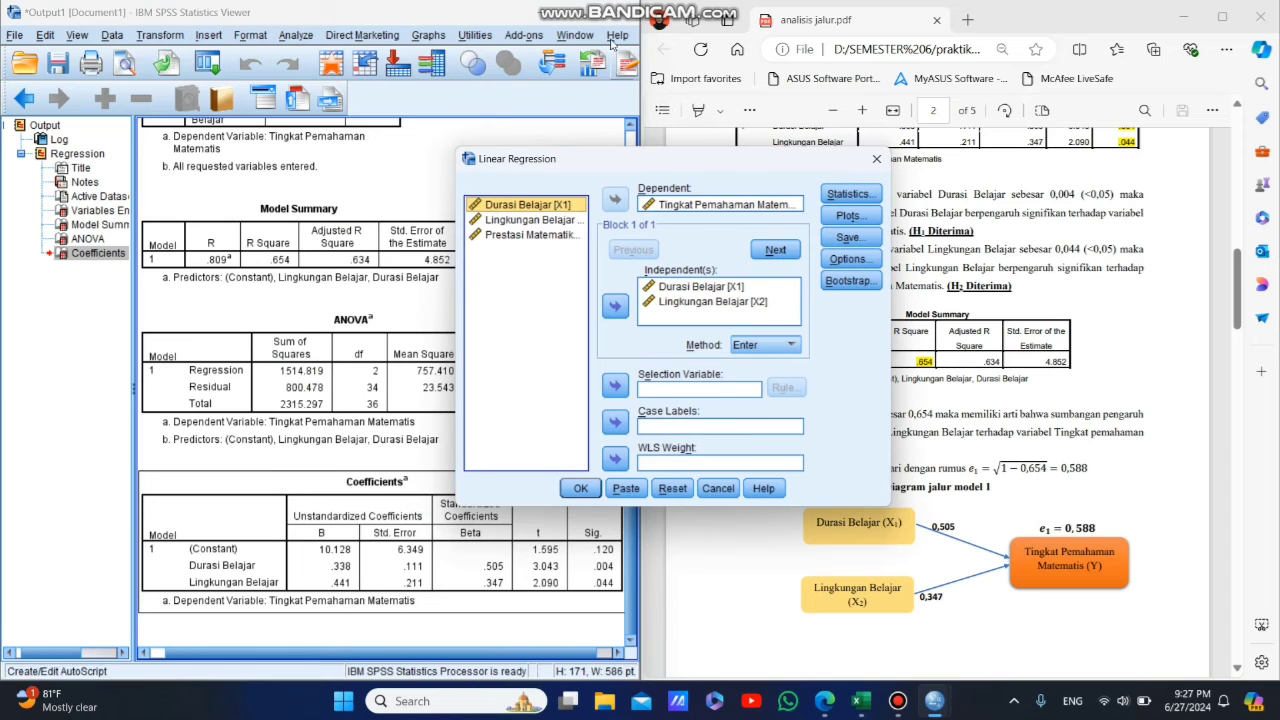
Step: Maximize the output viewer, reset the Linear Regression dialog and set Prestasi Matematika Siswa [Z] as the dependent variable
left_click(581, 14)
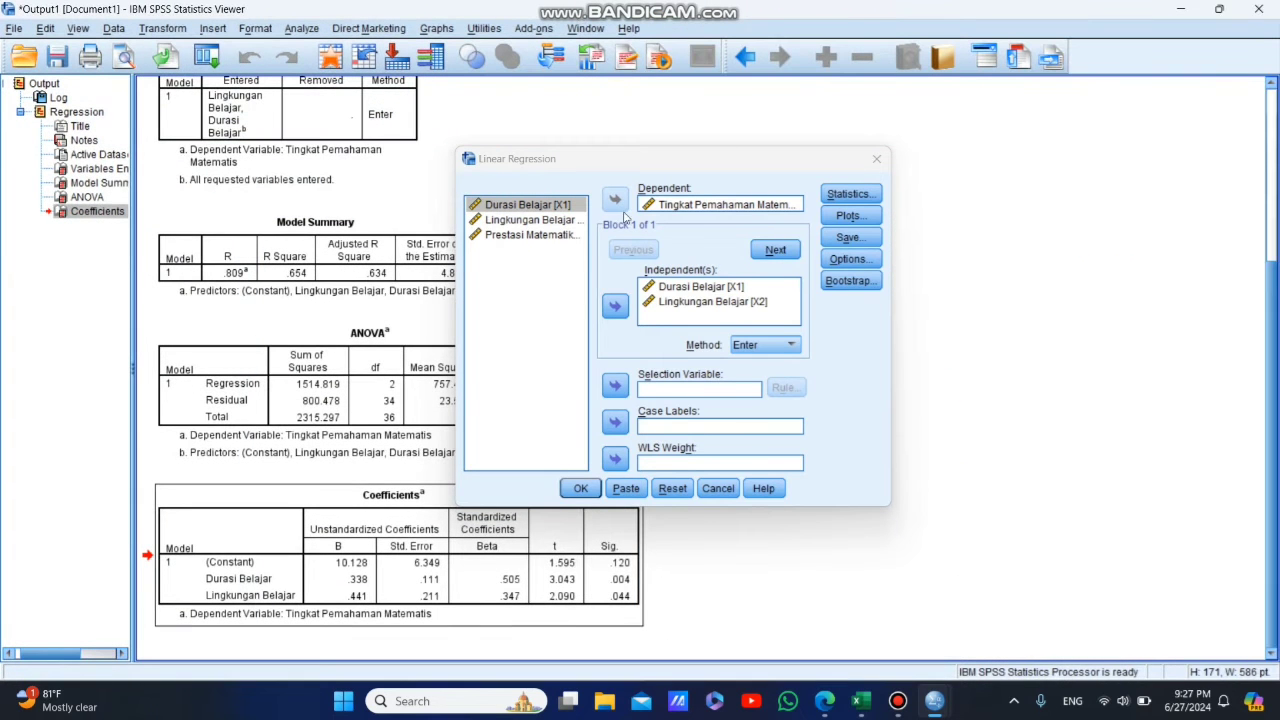
left_click(673, 490)
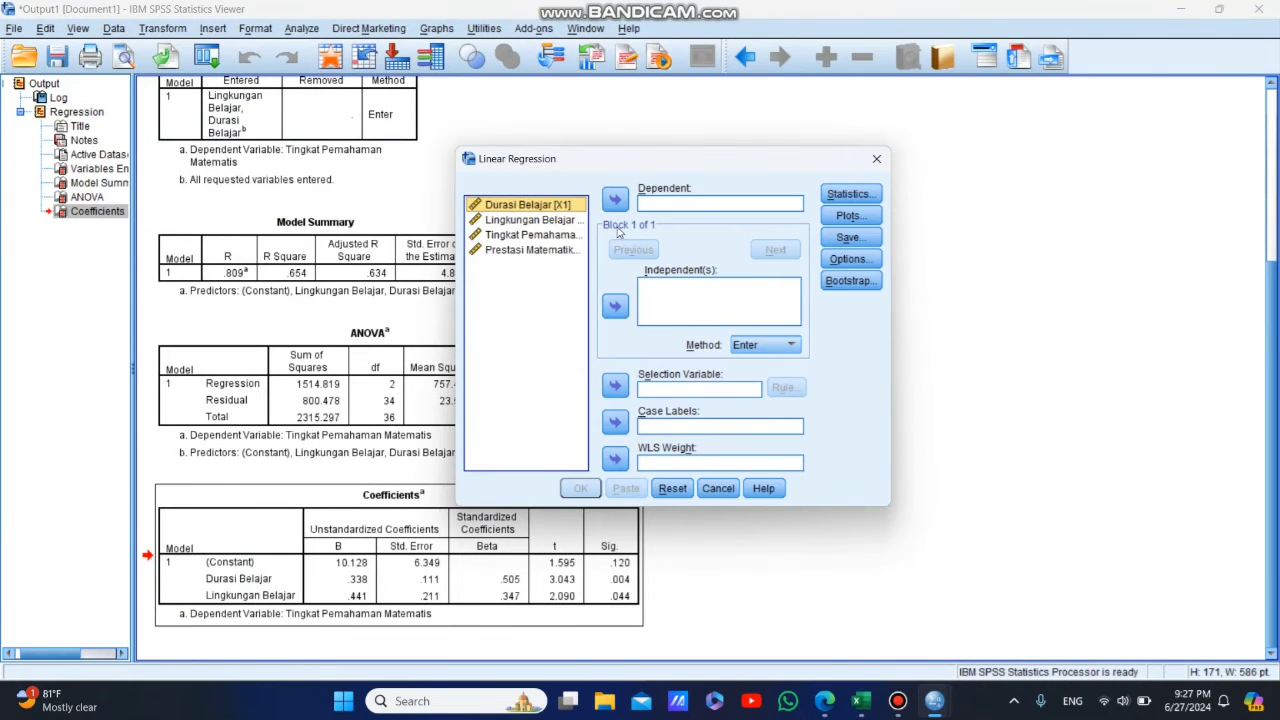
left_click(561, 252)
left_click(616, 201)
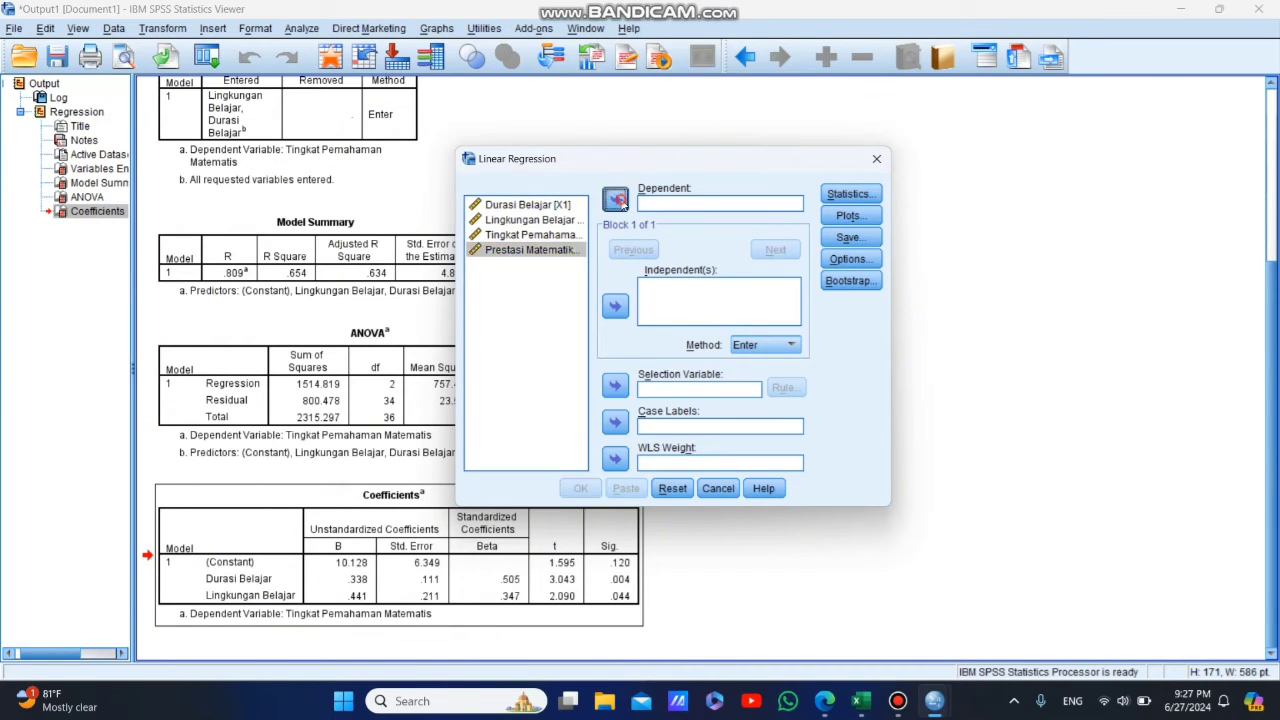
Step: Add Durasi Belajar, Lingkungan Belajar and Tingkat Pemahaman Matematis as independent variables and run the second regression
left_click(561, 205)
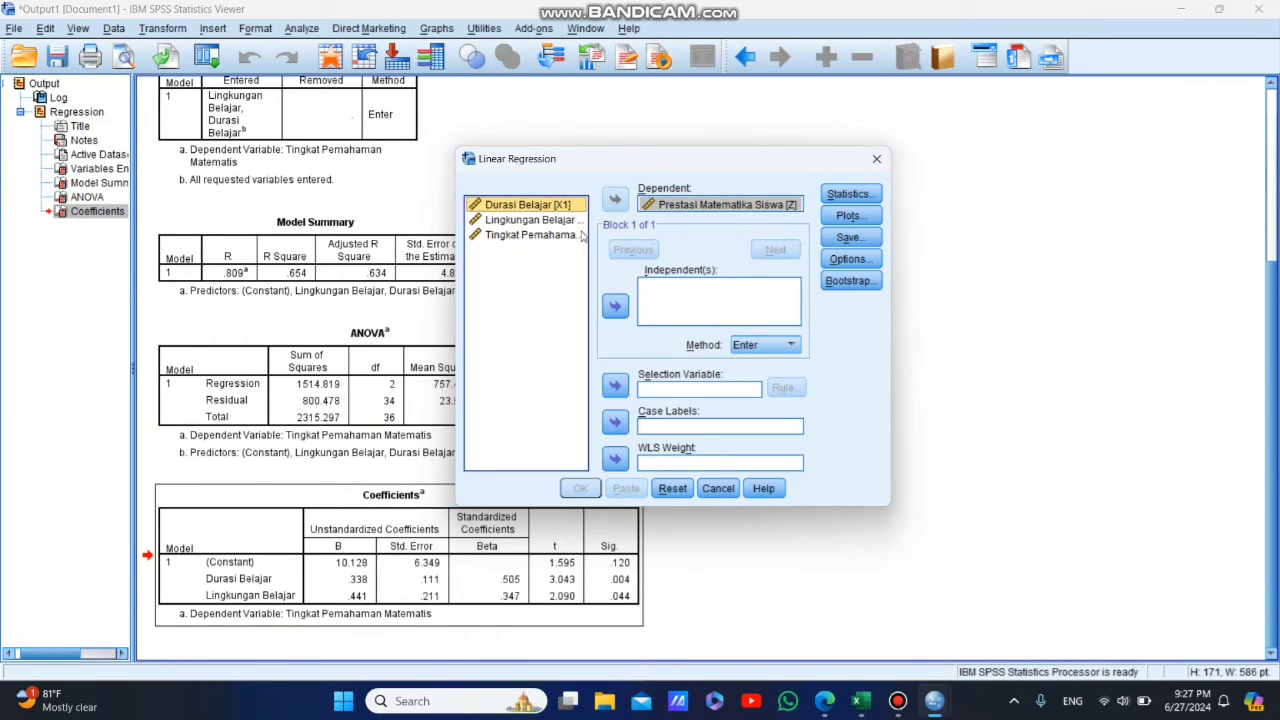
left_click(615, 304)
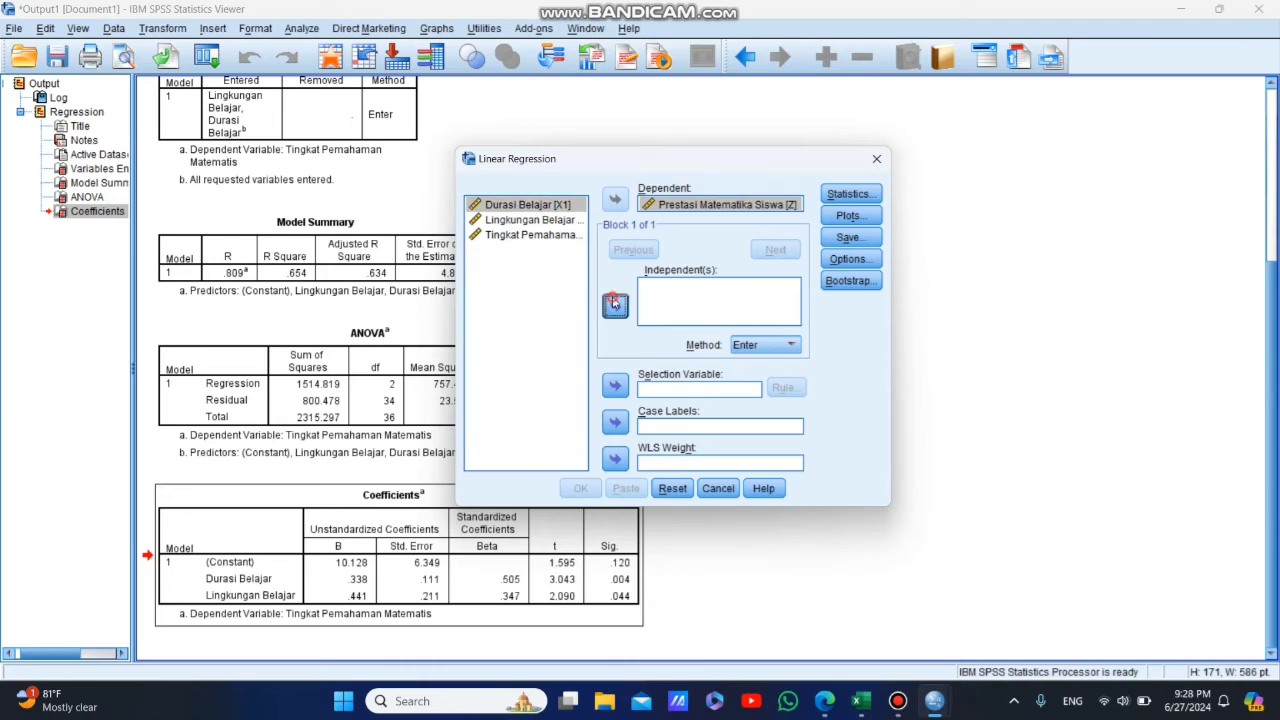
left_click(573, 222)
left_click(615, 304)
left_click(576, 236)
left_click(615, 307)
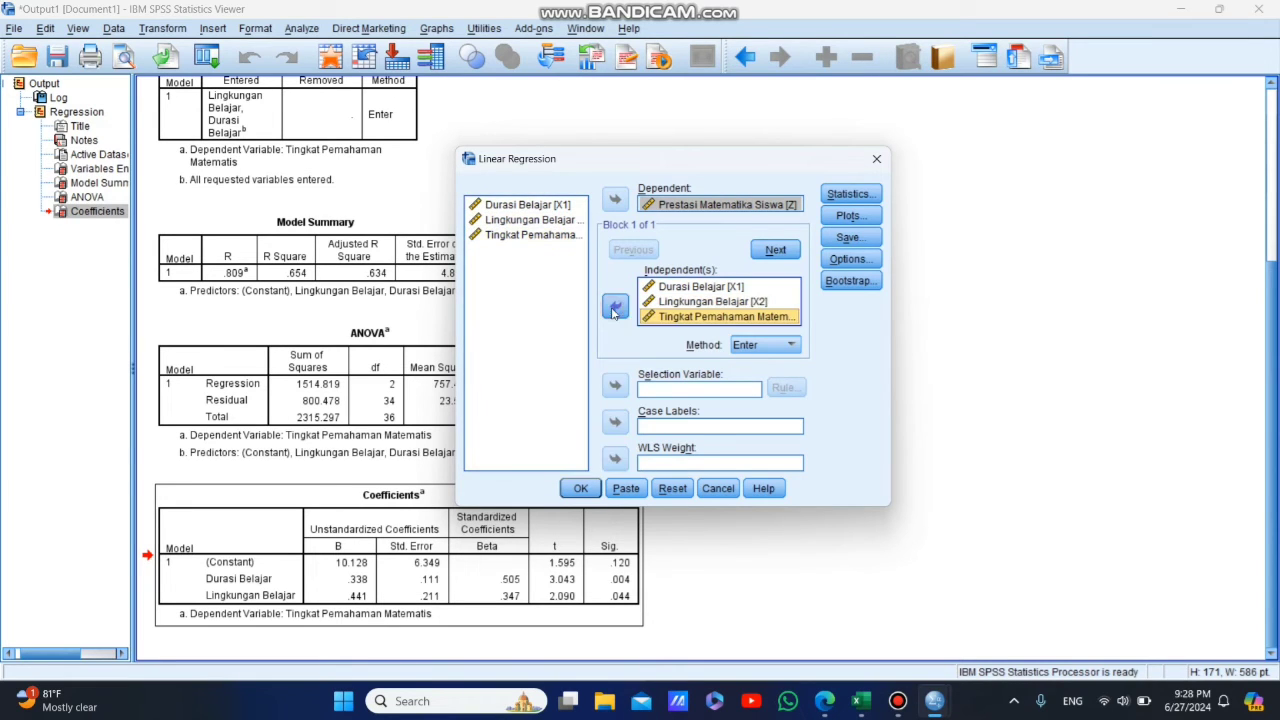
left_click(581, 489)
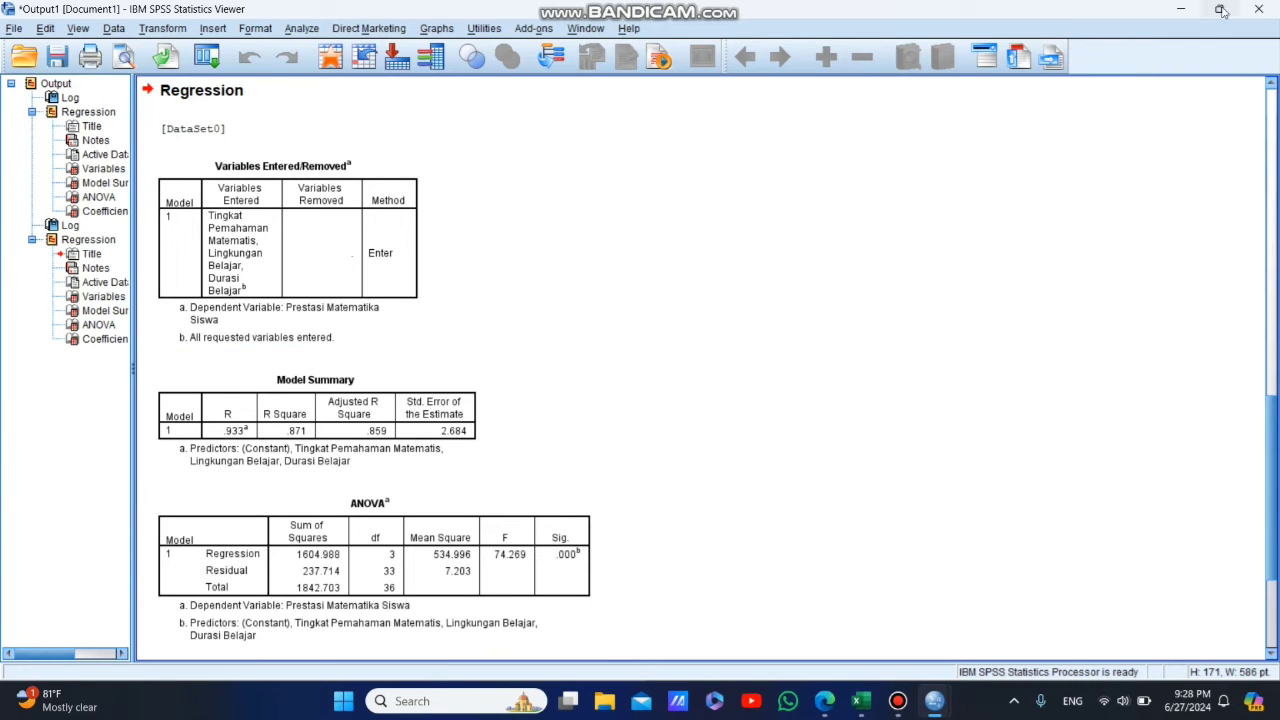
Step: Put the output viewer back beside analisis jalur.pdf and show the PDF's model 2 path coefficient page
mouse_move(1220, 14)
left_click(1121, 136)
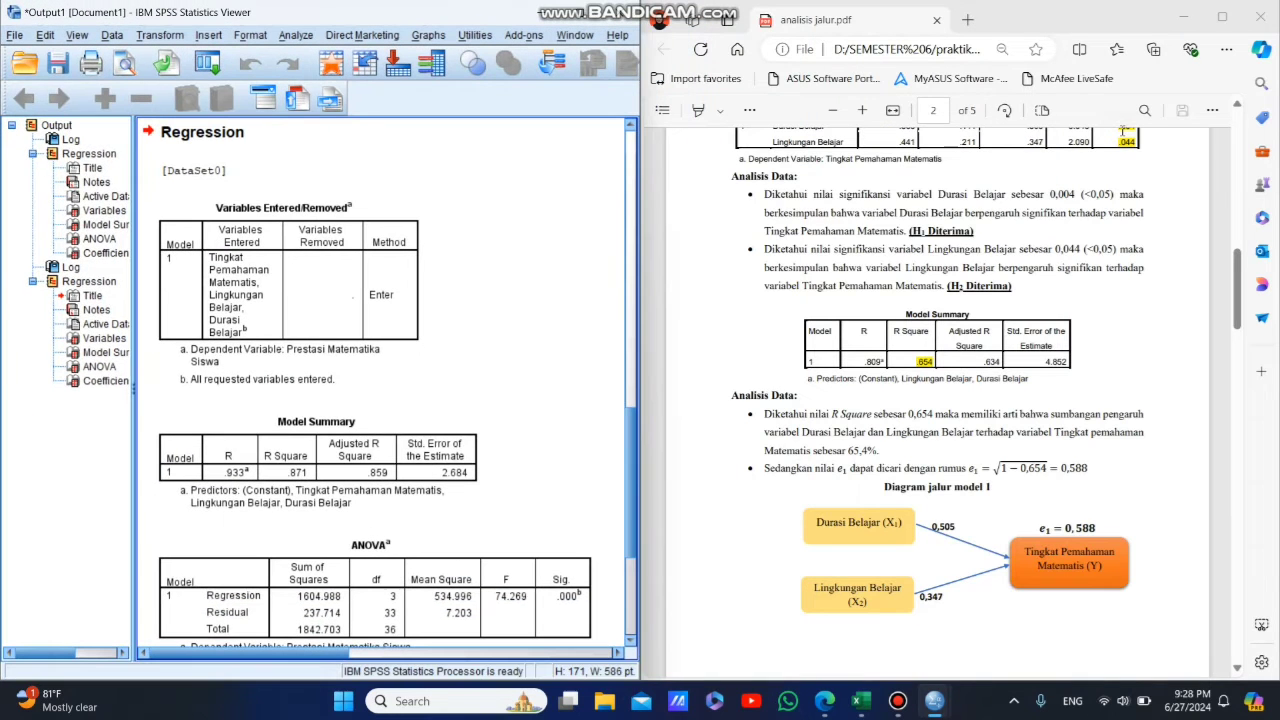
scroll(958, 442, "down", 5)
scroll(958, 442, "down", 2)
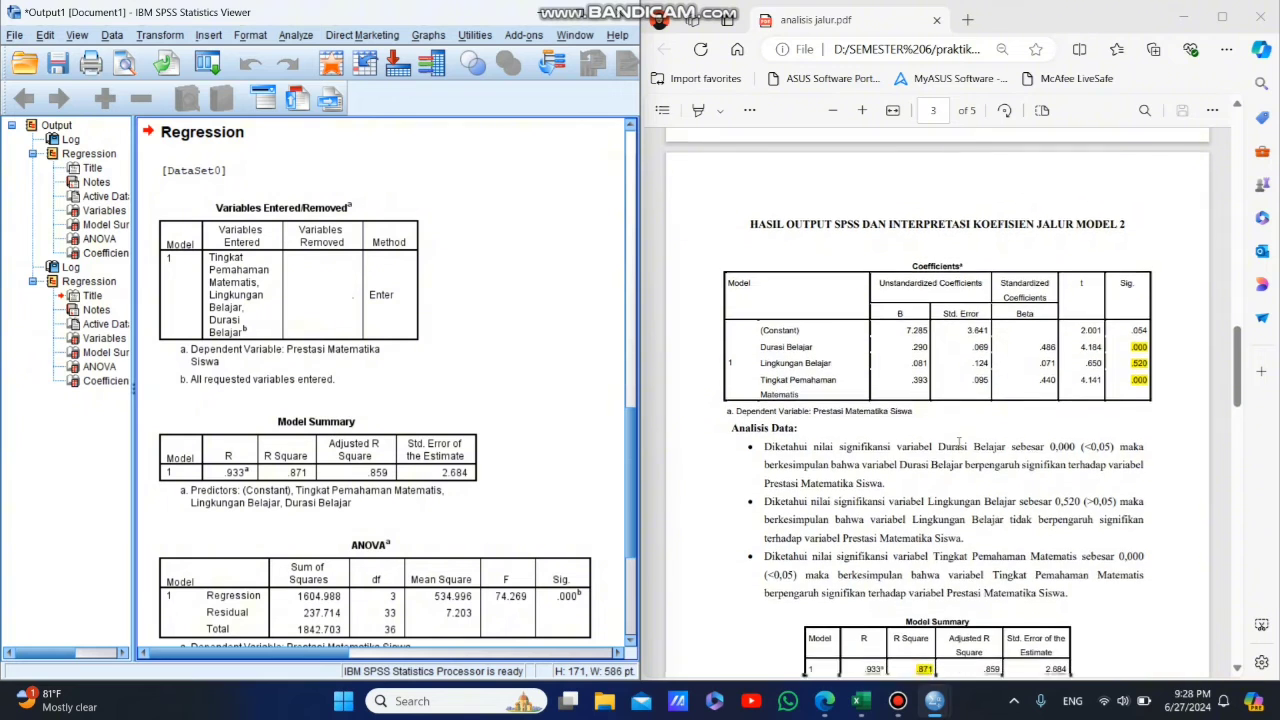
Step: Compare the second regression's Coefficients table, including its significance column, with the model 2 coefficients and interpretation in the PDF
scroll(505, 432, "down", 2)
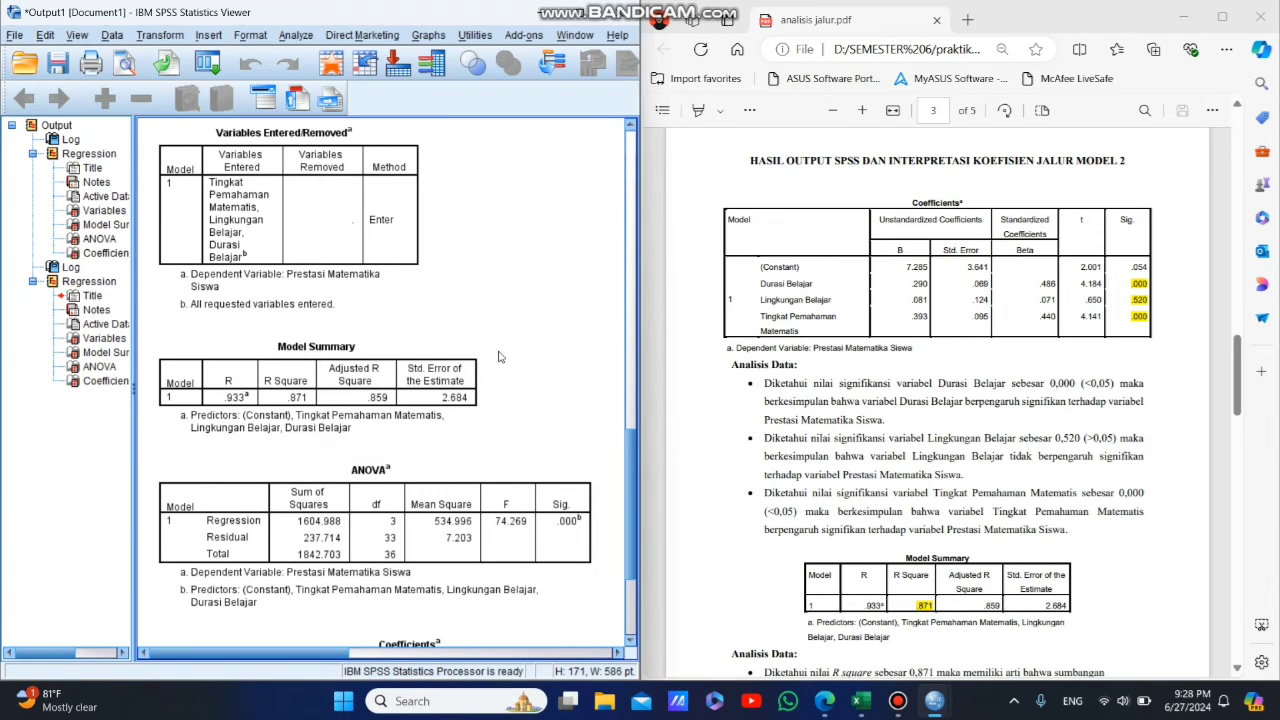
scroll(540, 500, "down", 4)
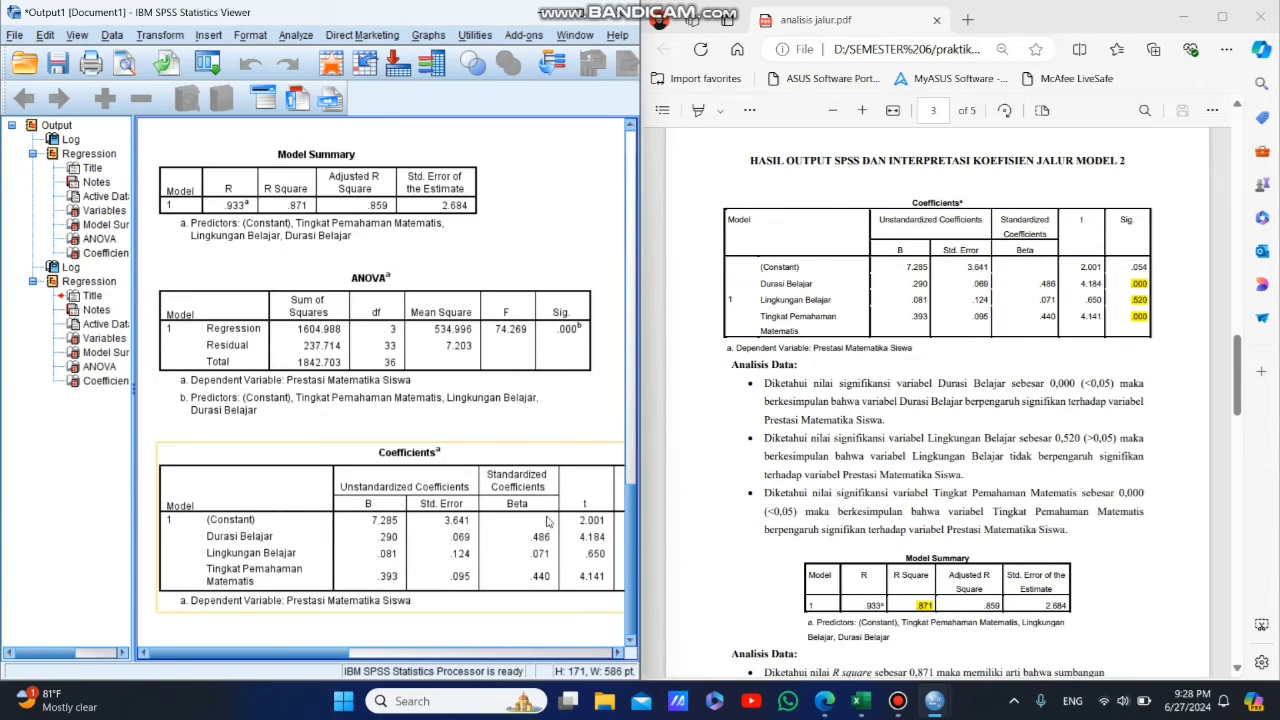
left_click_drag(316, 652, 348, 657)
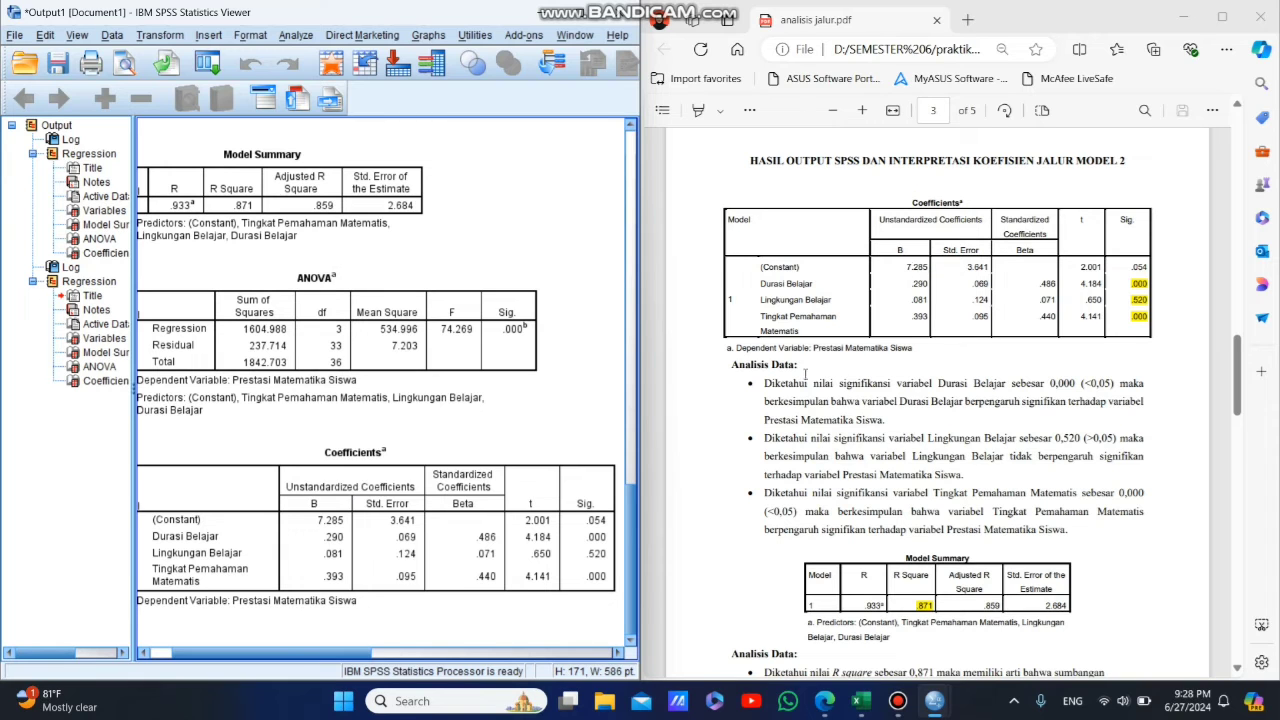
Step: Check the second regression's Model Summary against the PDF's model 2 R Square interpretation and e2 calculation
scroll(802, 373, "down", 2)
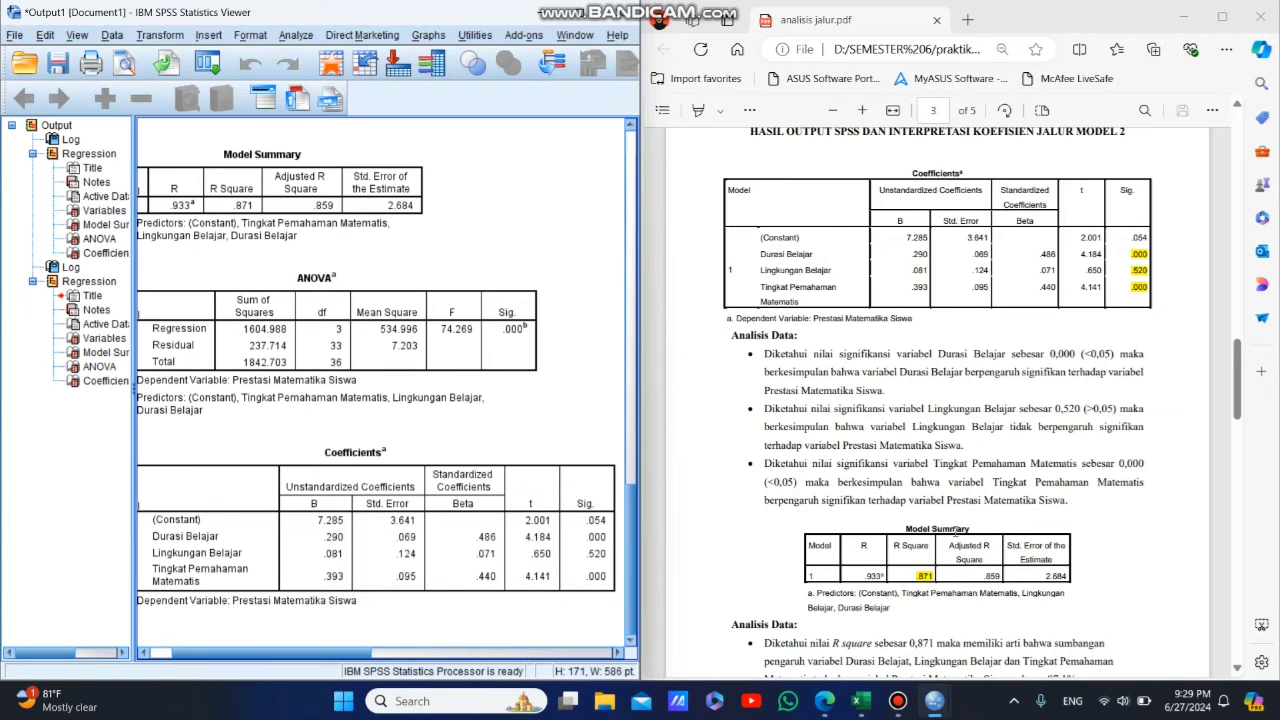
scroll(1030, 539, "down", 3)
scroll(955, 532, "down", 1)
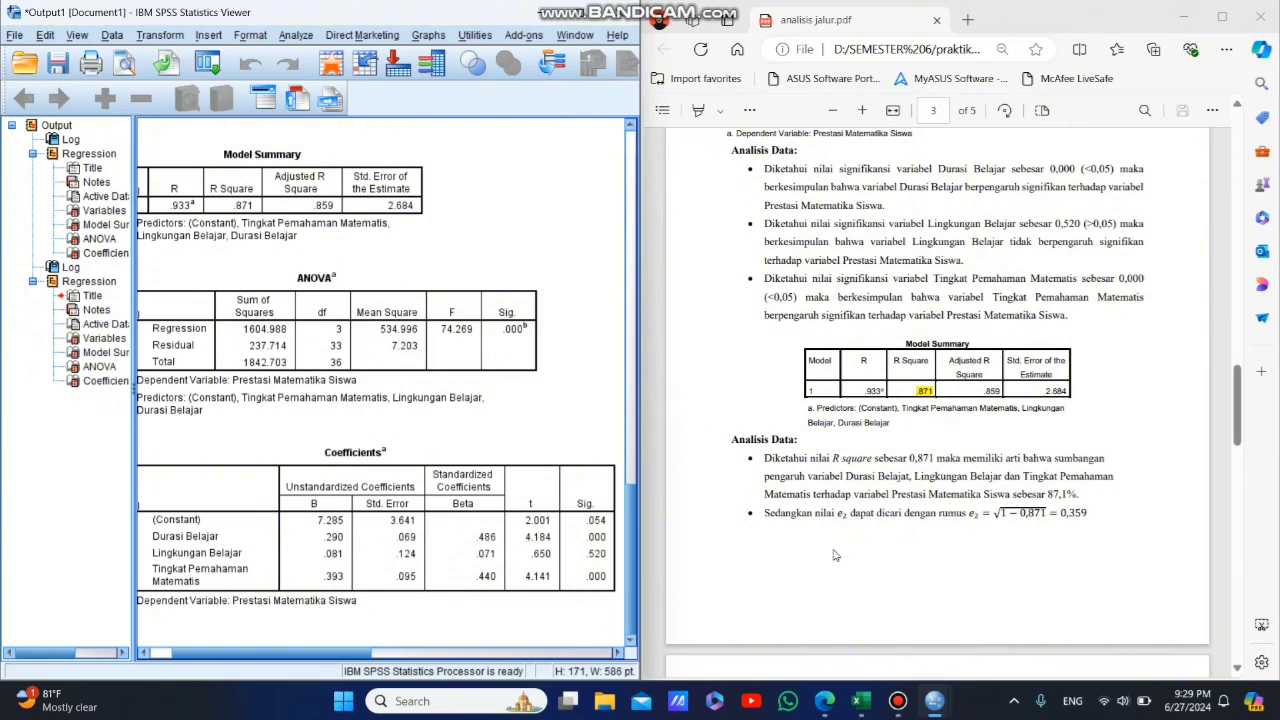
left_click(410, 208)
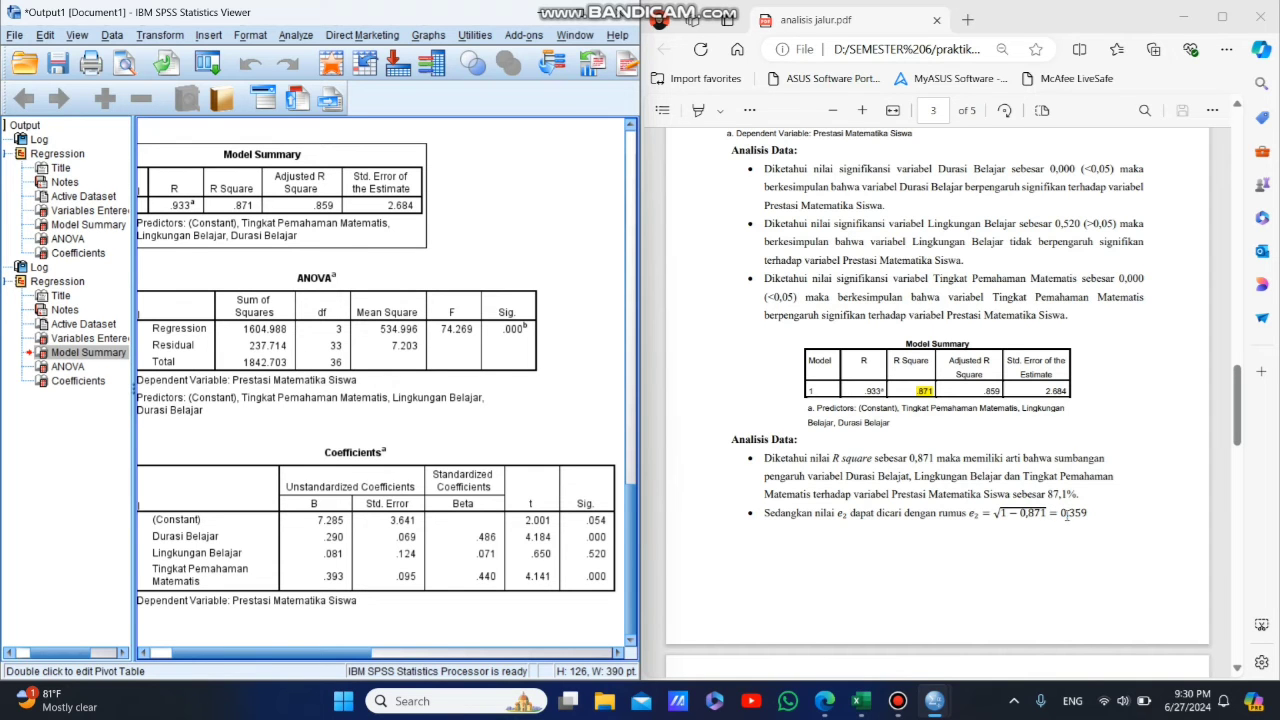
Step: Examine the path coefficients and error terms in the PDF's Diagram jalur model 2 alongside the regression output
scroll(1068, 513, "down", 3)
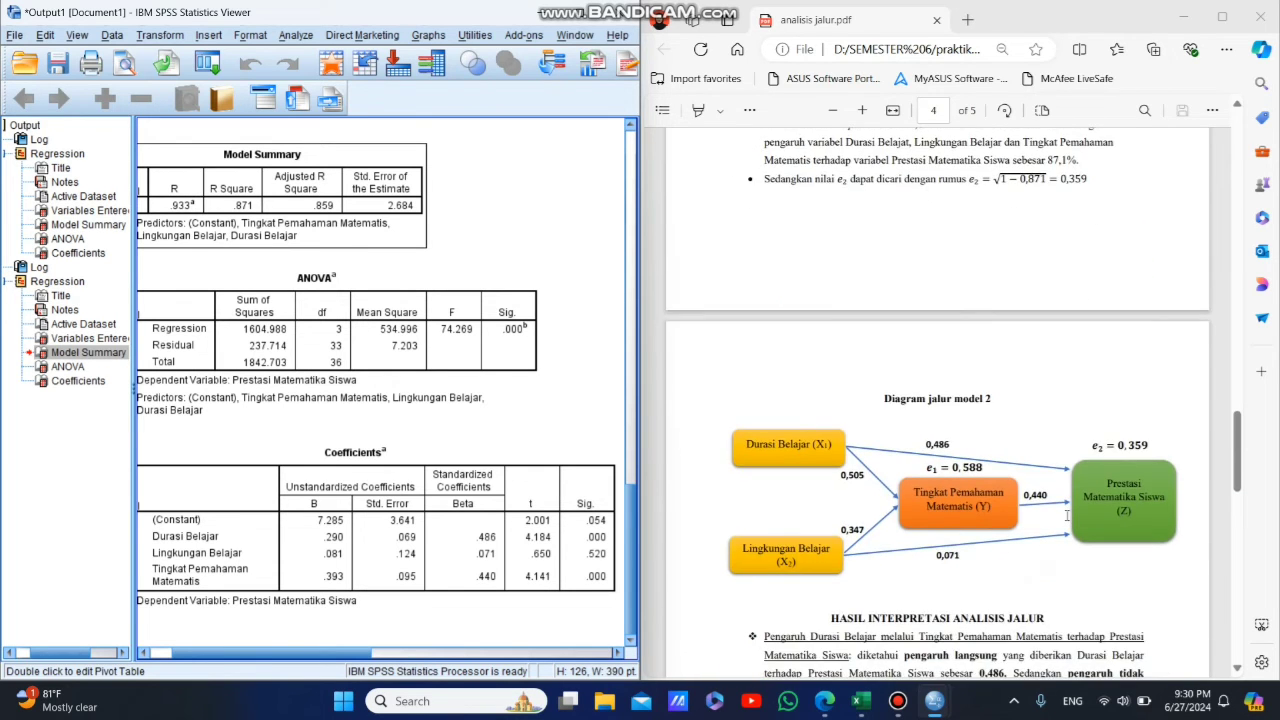
scroll(1068, 515, "up", 2, "ctrl")
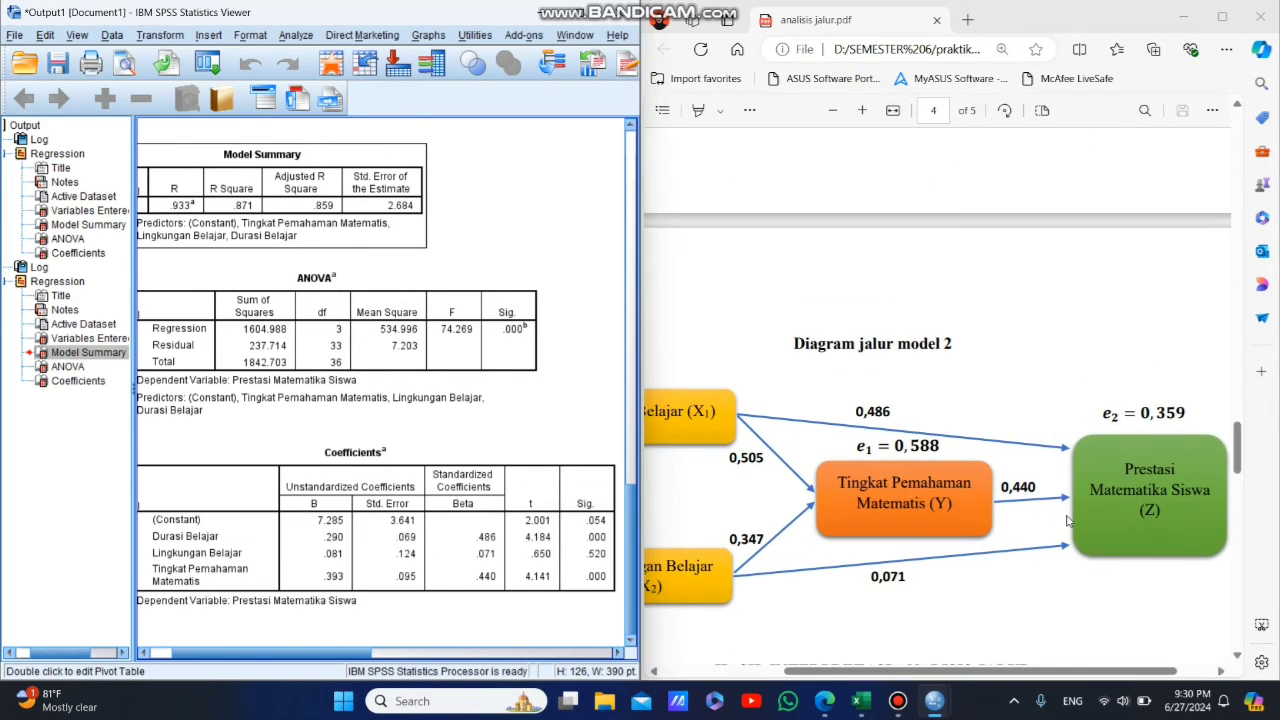
scroll(1033, 417, "down", 2, "ctrl")
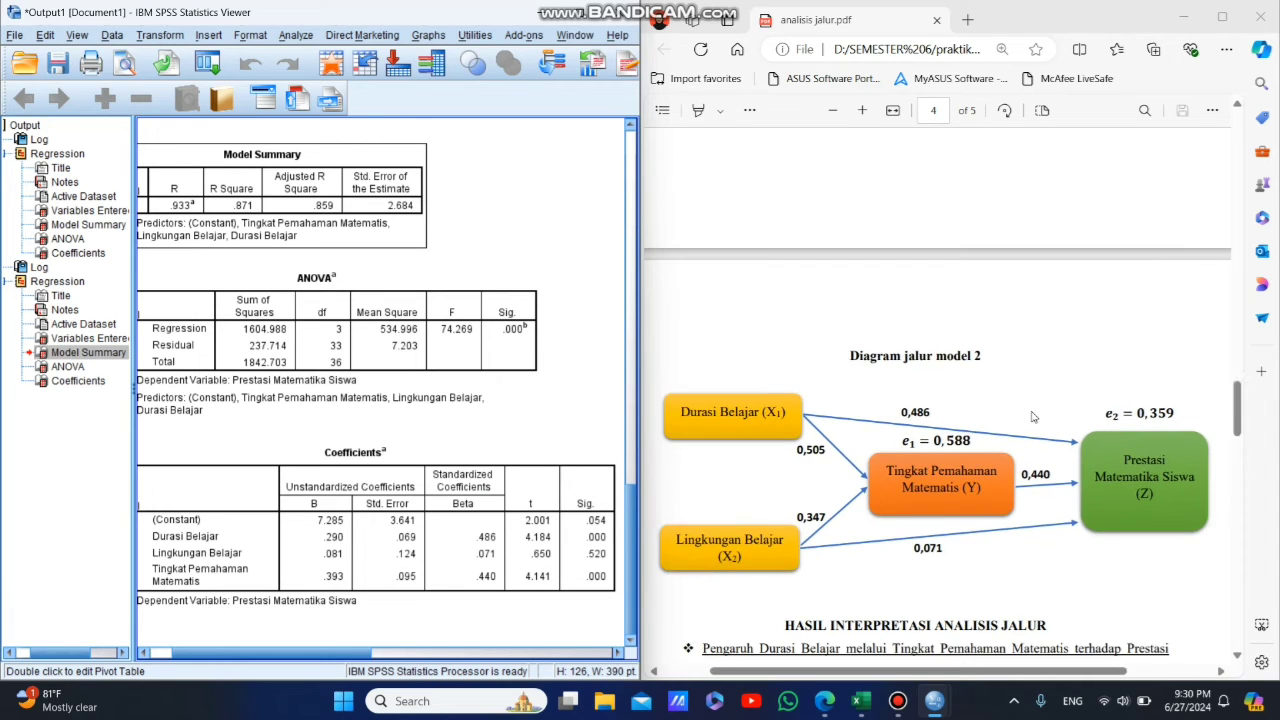